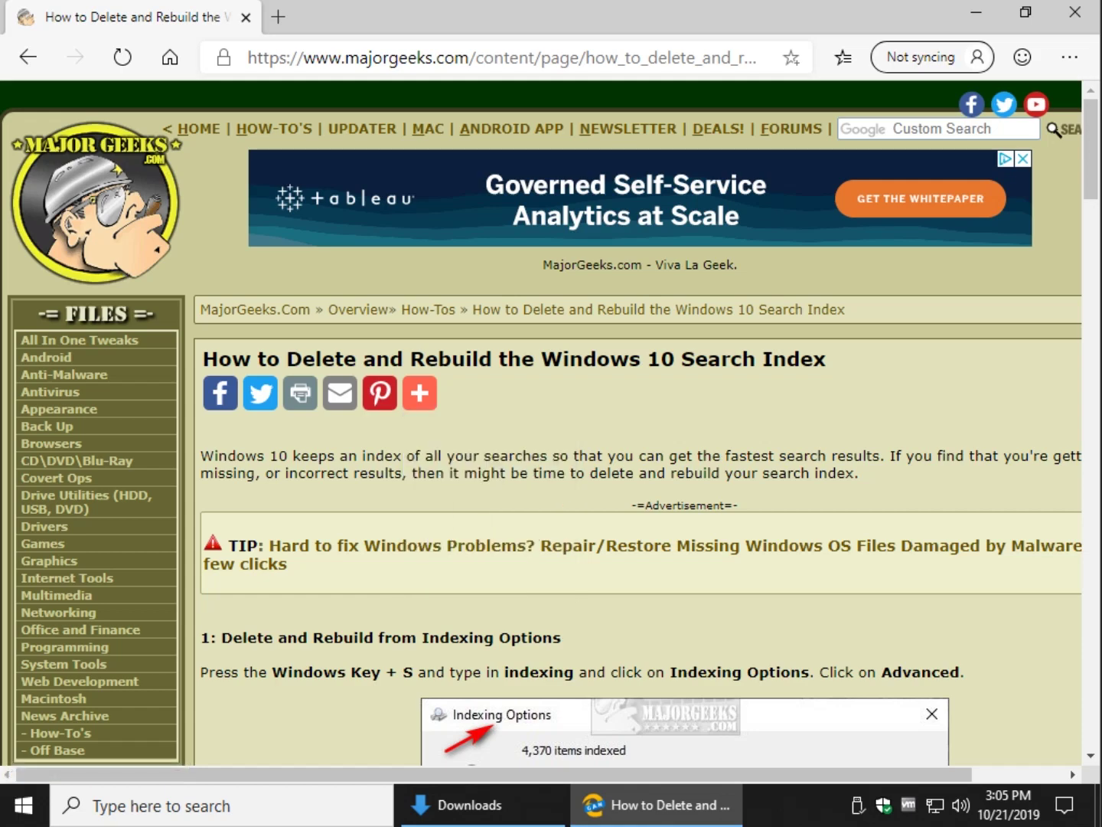
Search Windows for "indexing", open Indexing Options and move its window clear of the article's Advanced instructions
scroll(551, 421, down, 4)
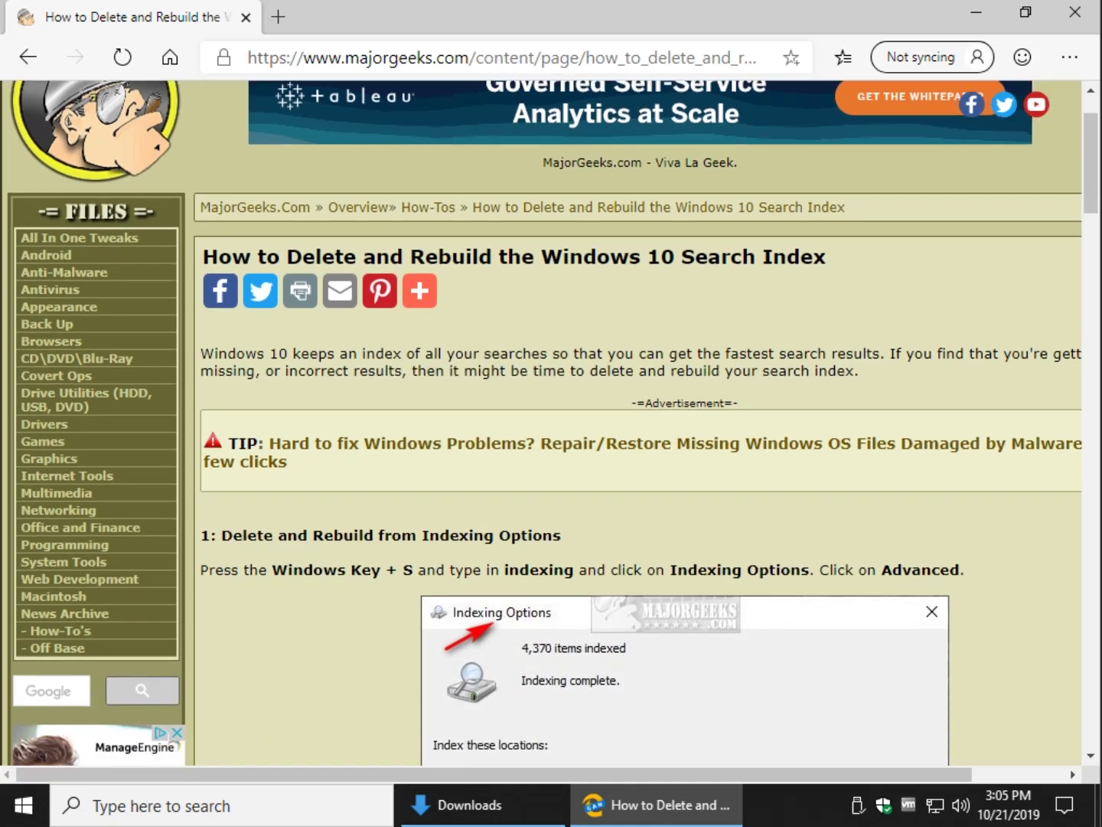
scroll(551, 421, down, 3)
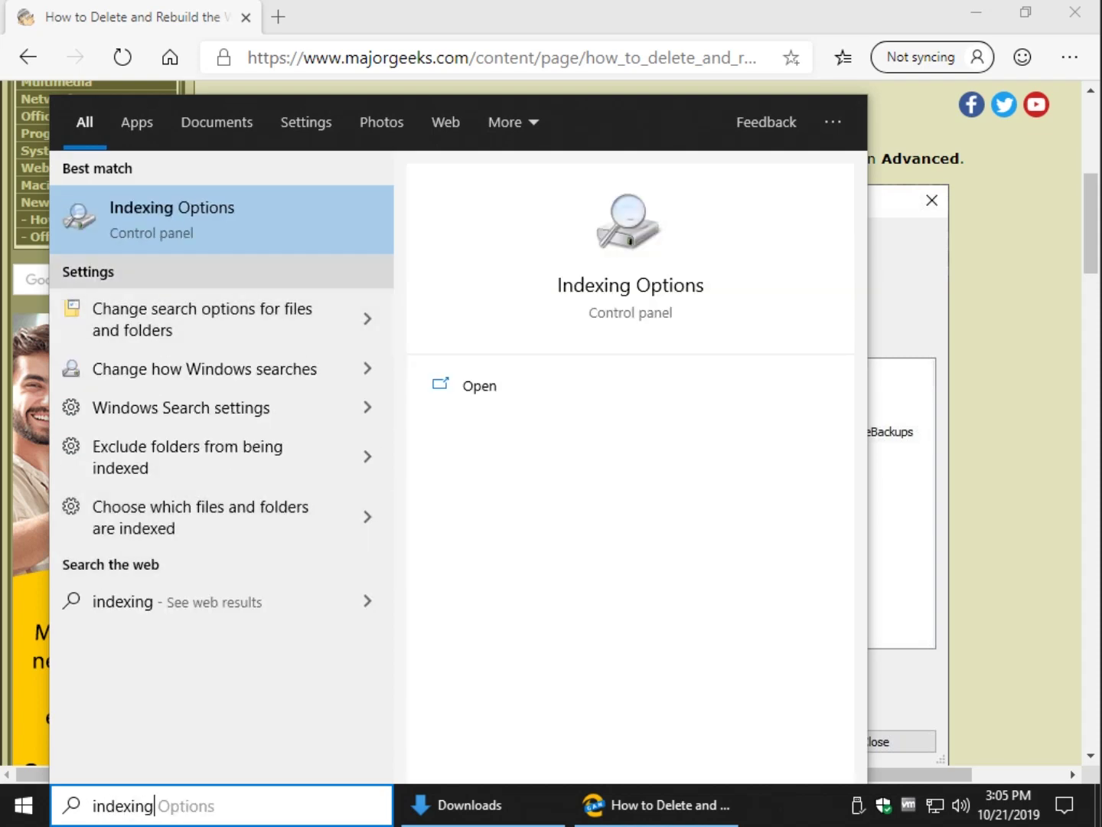
click(222, 219)
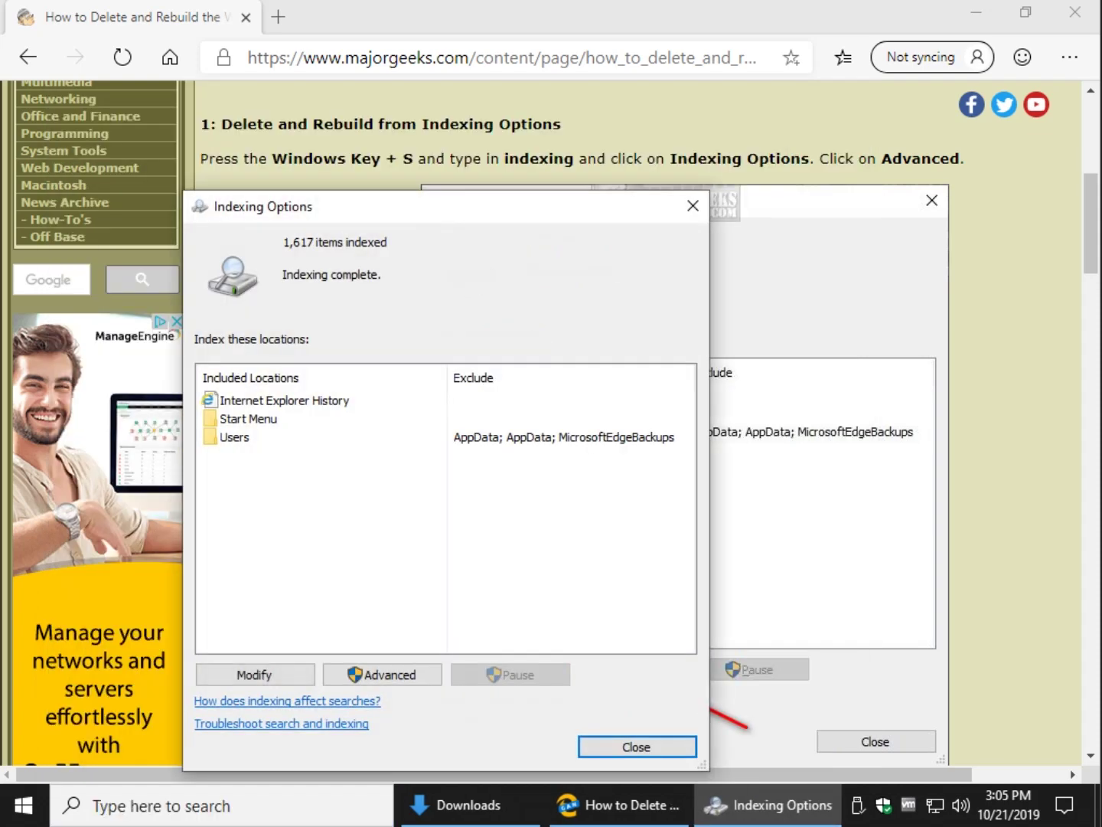
drag(450, 206, 569, 56)
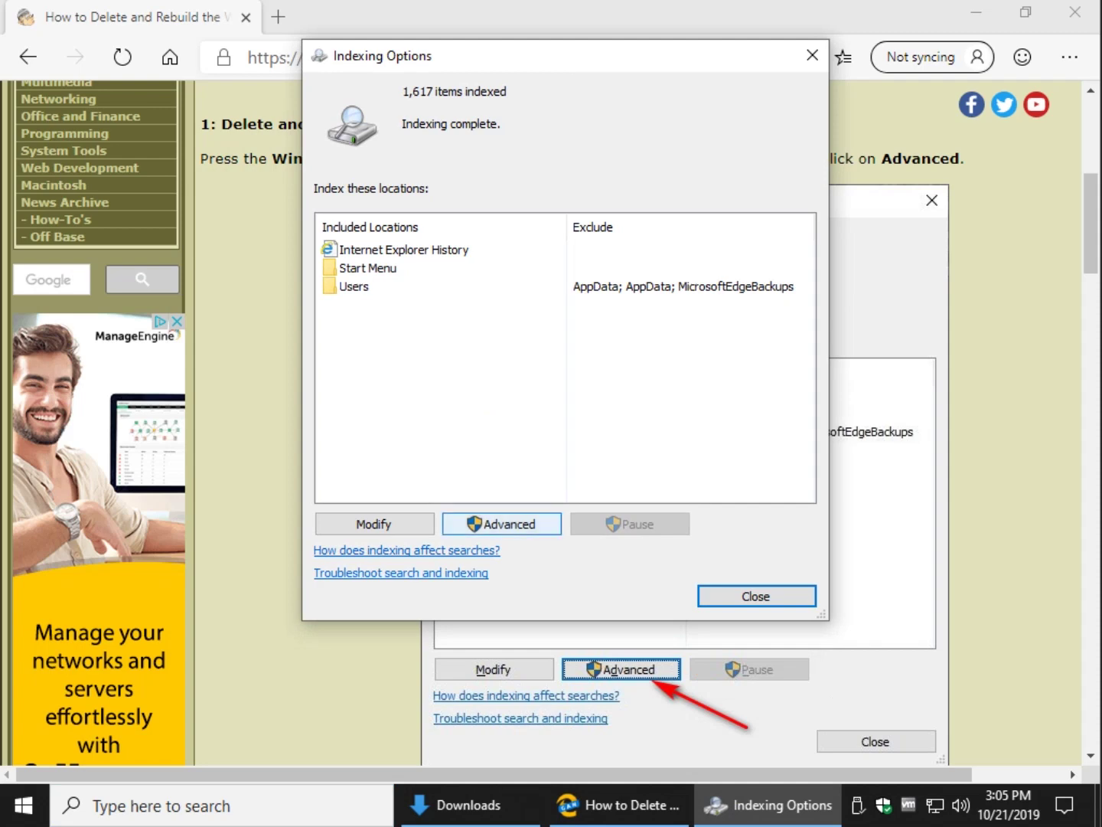
Delete and rebuild the search index from the advanced indexing options, and move the Indexing Options window aside
click(502, 524)
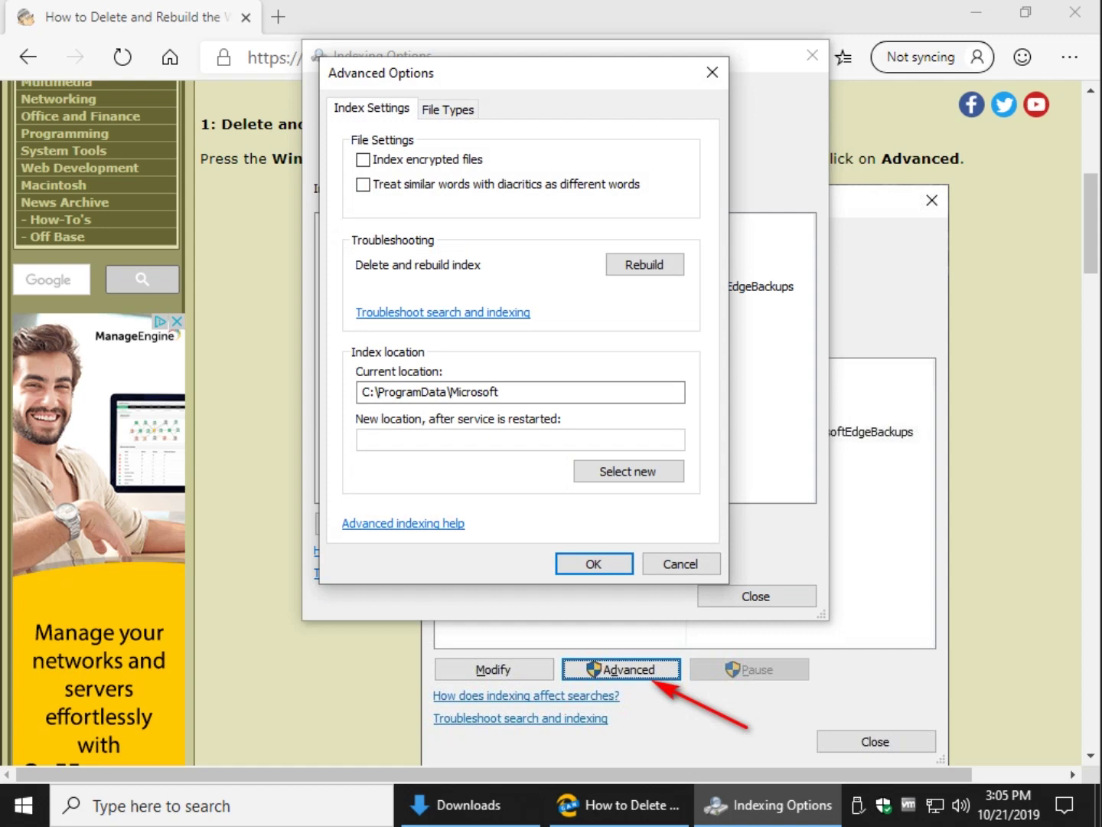
click(644, 265)
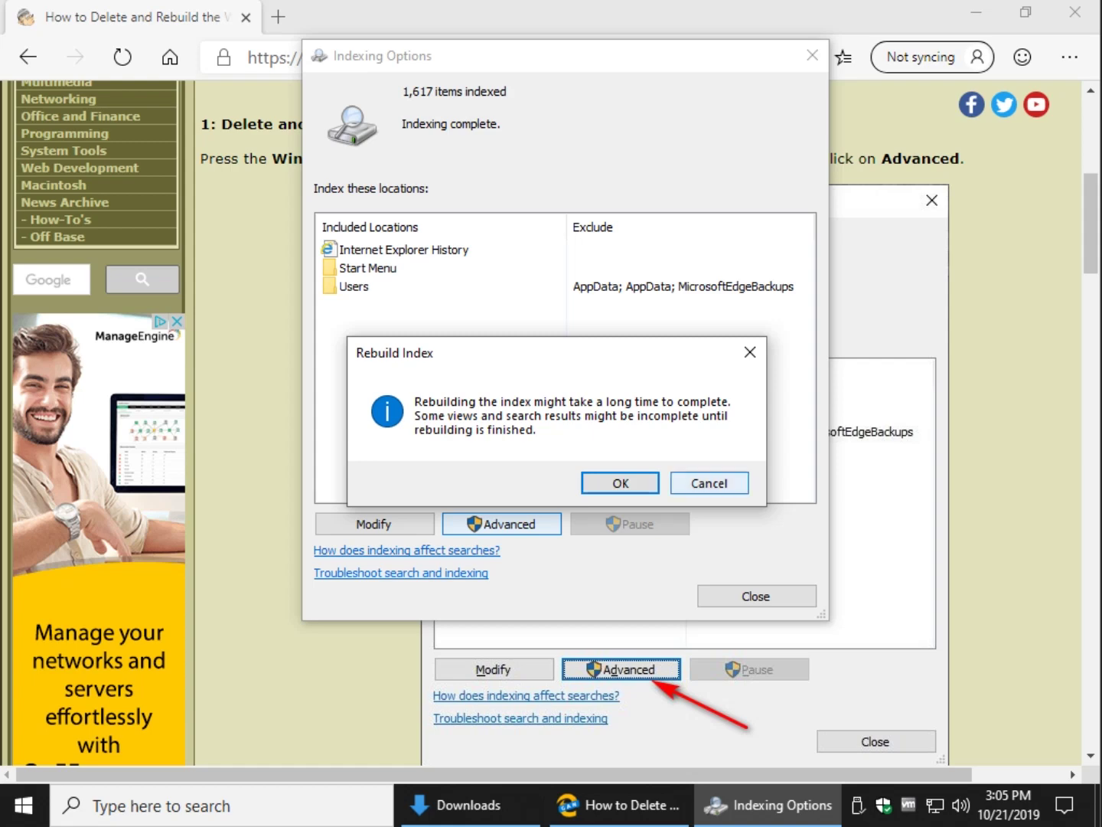
key(Return)
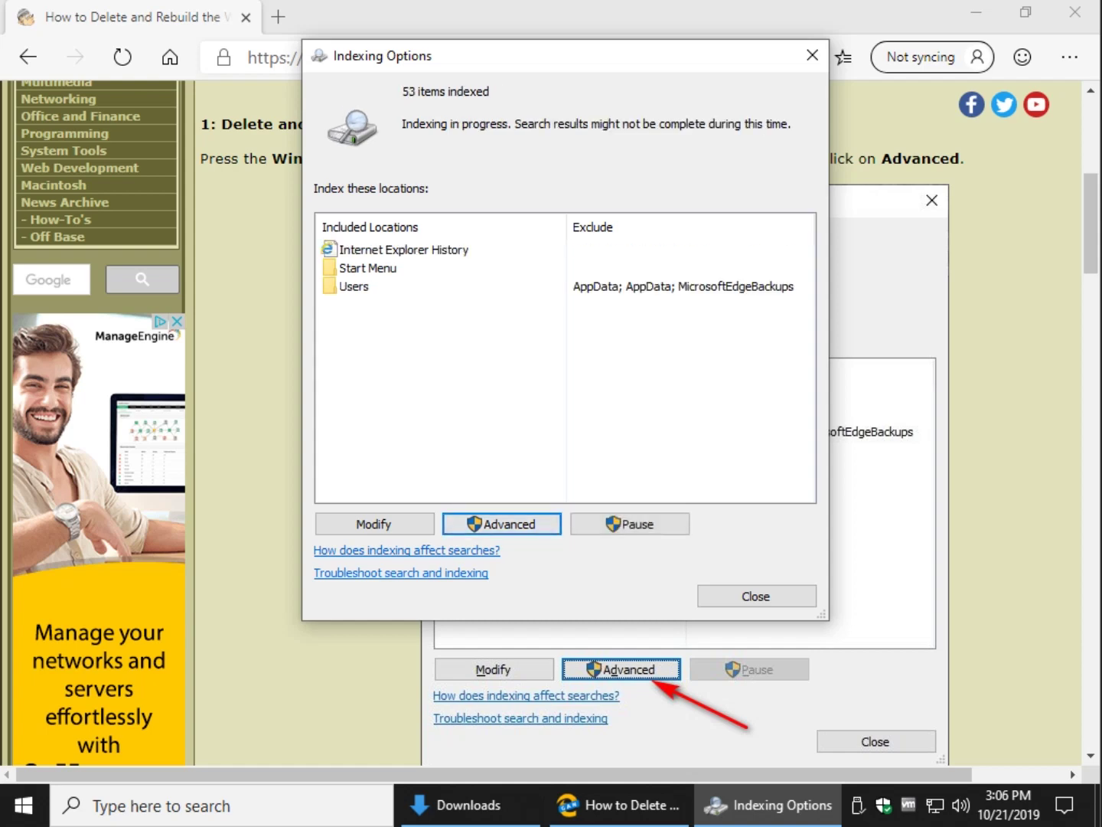
drag(620, 57, 315, 65)
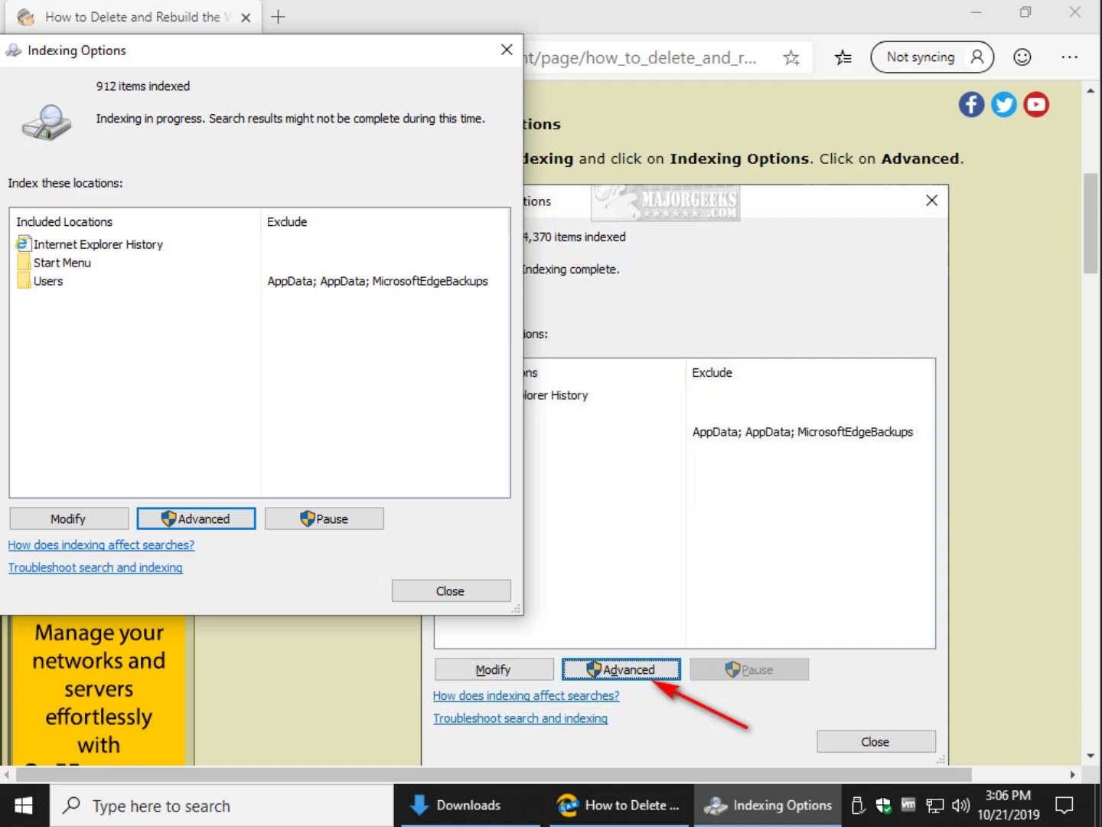
Switch to the browser and review the article's section on running the Search and Indexing Troubleshooter
key(alt+Tab)
scroll(636, 423, down, 13)
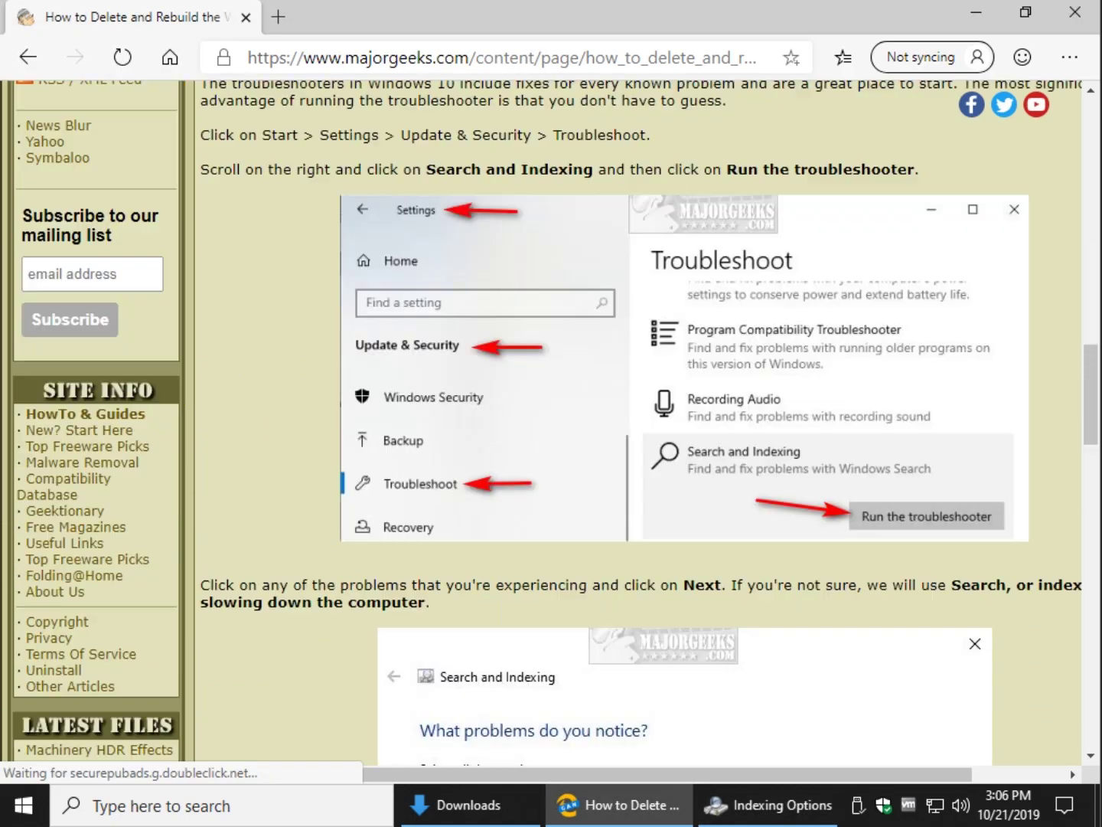
scroll(555, 423, down, 3)
scroll(556, 423, up, 8)
scroll(554, 423, down, 3)
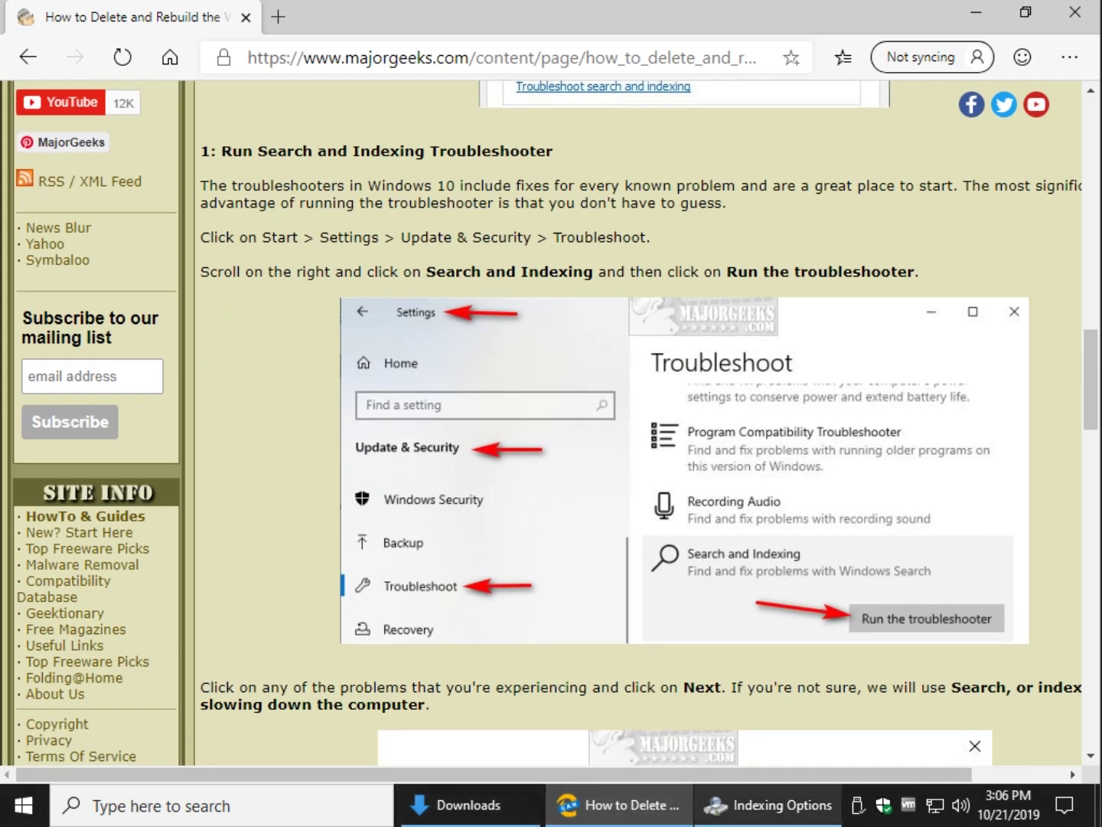
click(24, 805)
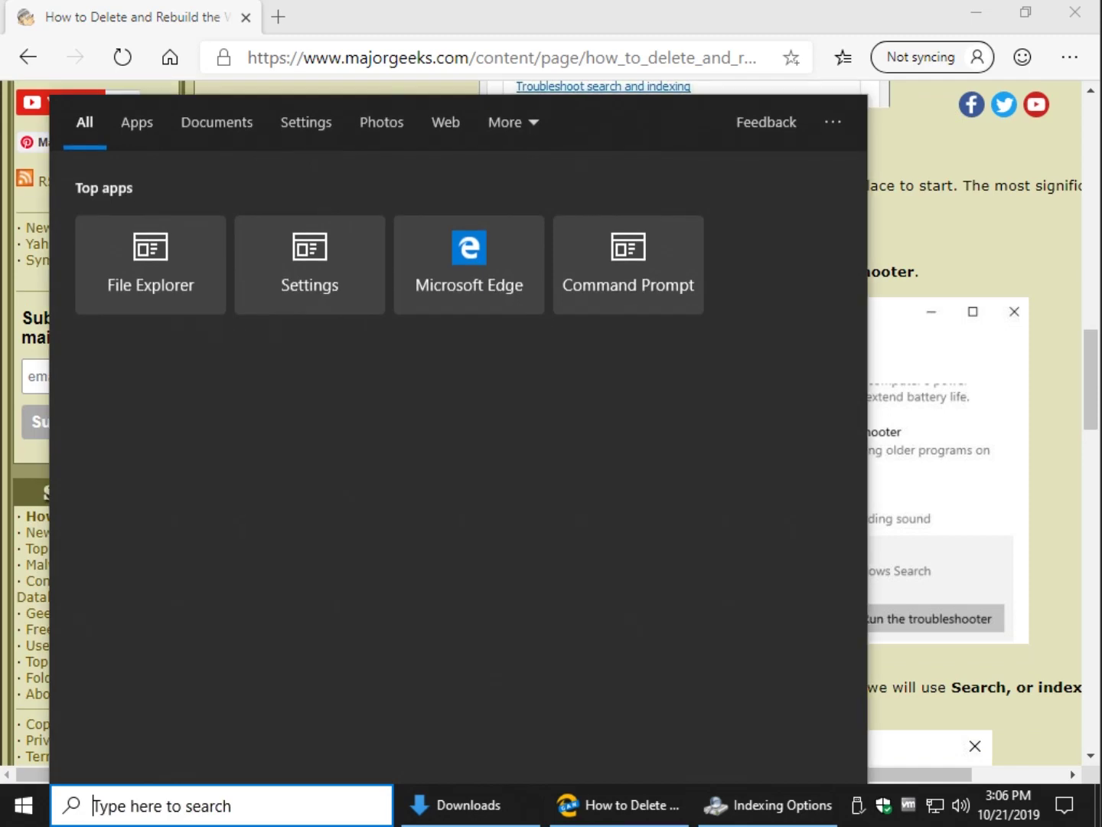
key(Escape)
View the Search and Indexing troubleshooter from the advanced indexing options, and close it along with the indexing windows
click(769, 805)
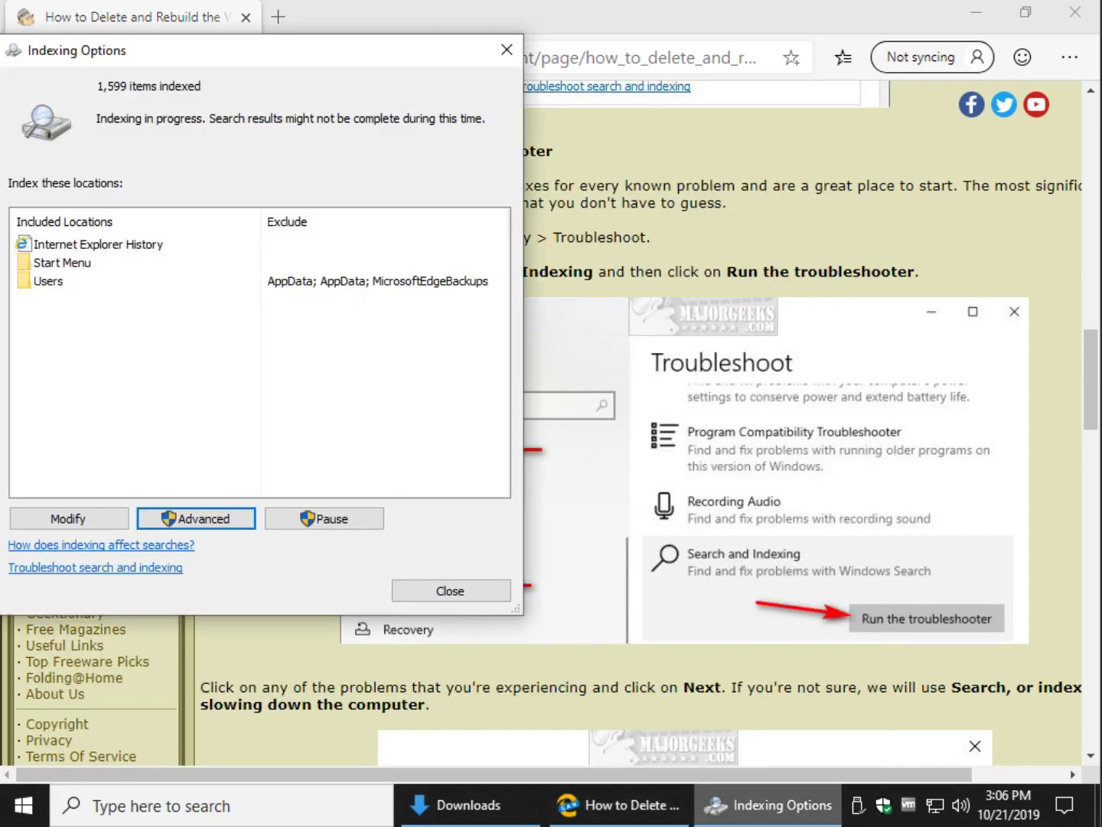
click(196, 519)
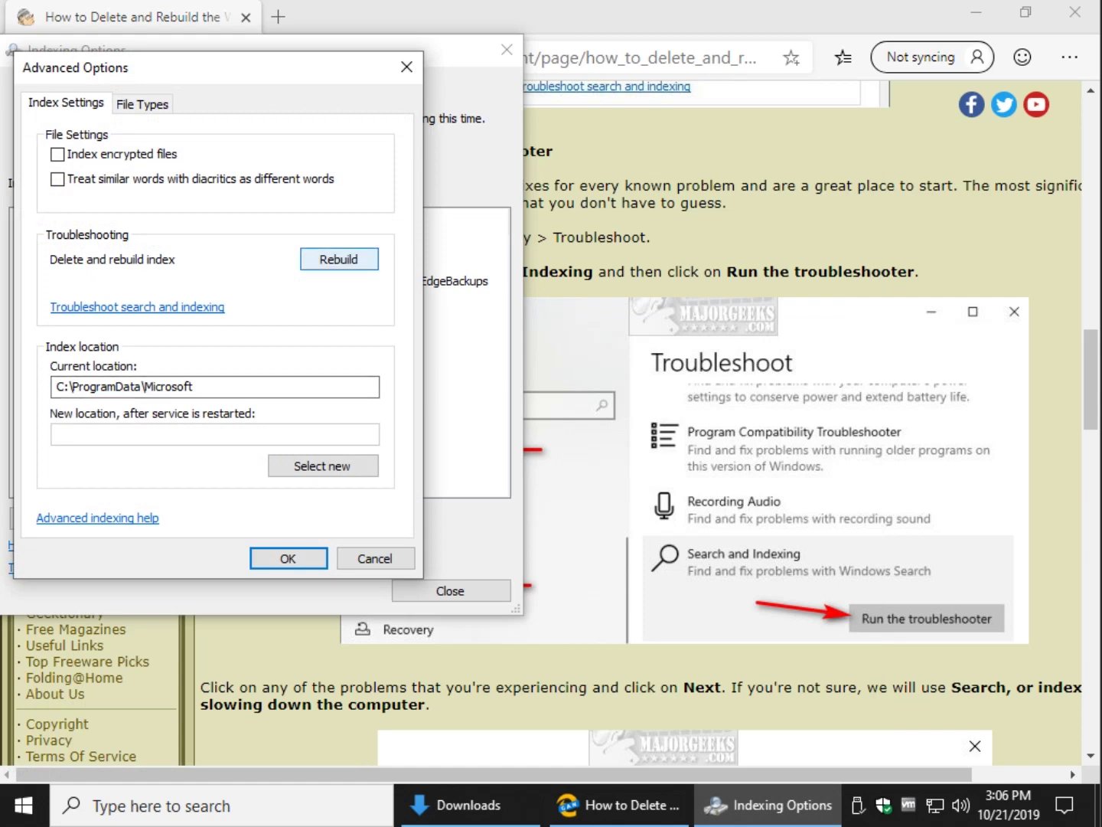
click(138, 307)
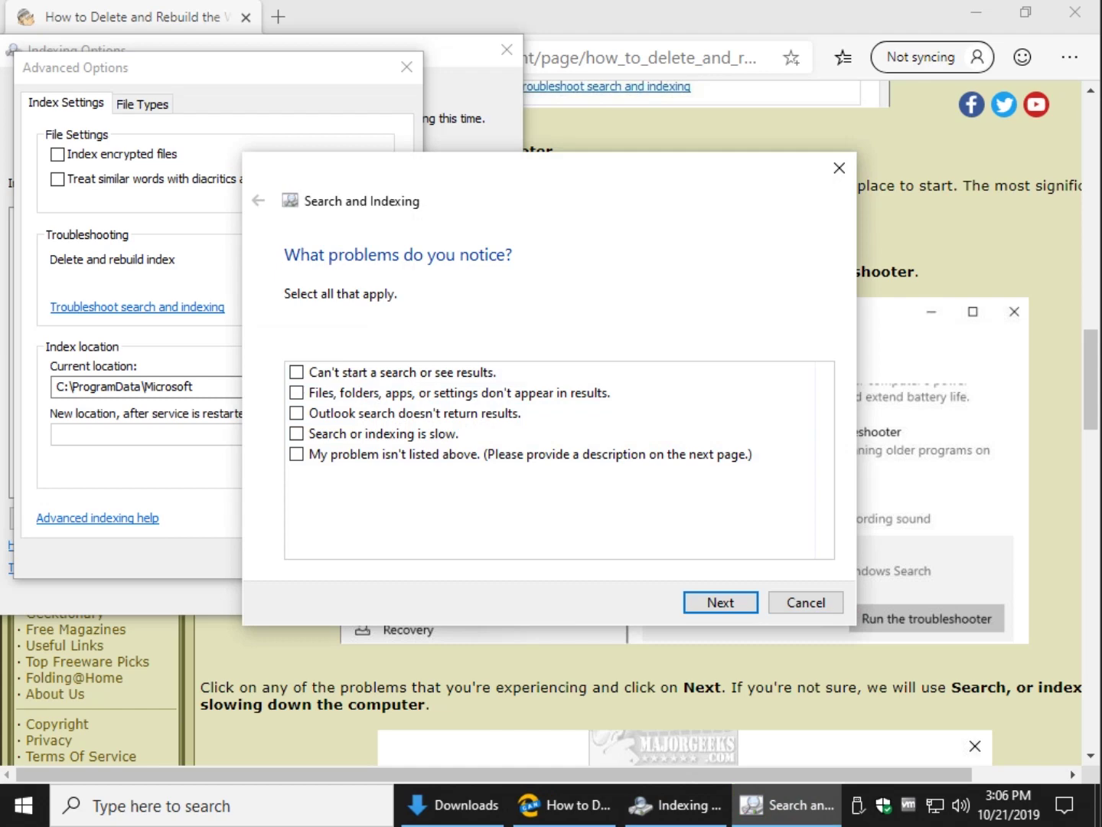
click(839, 168)
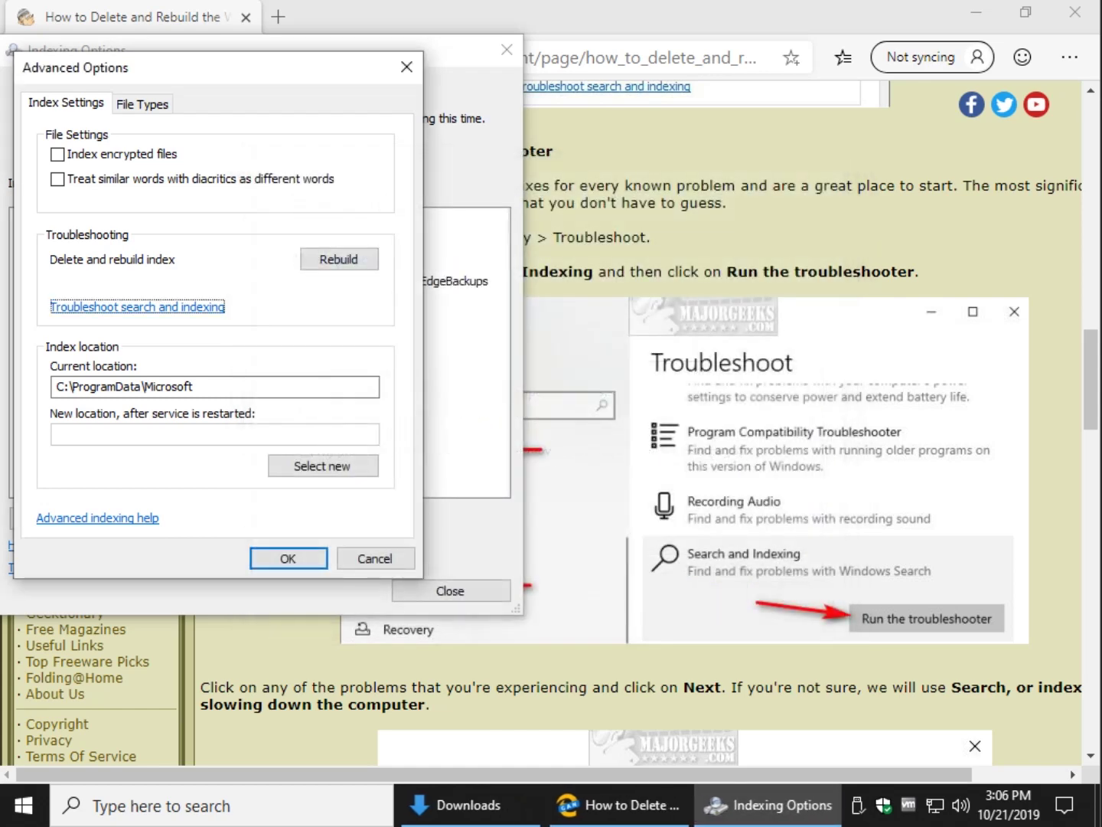
click(406, 66)
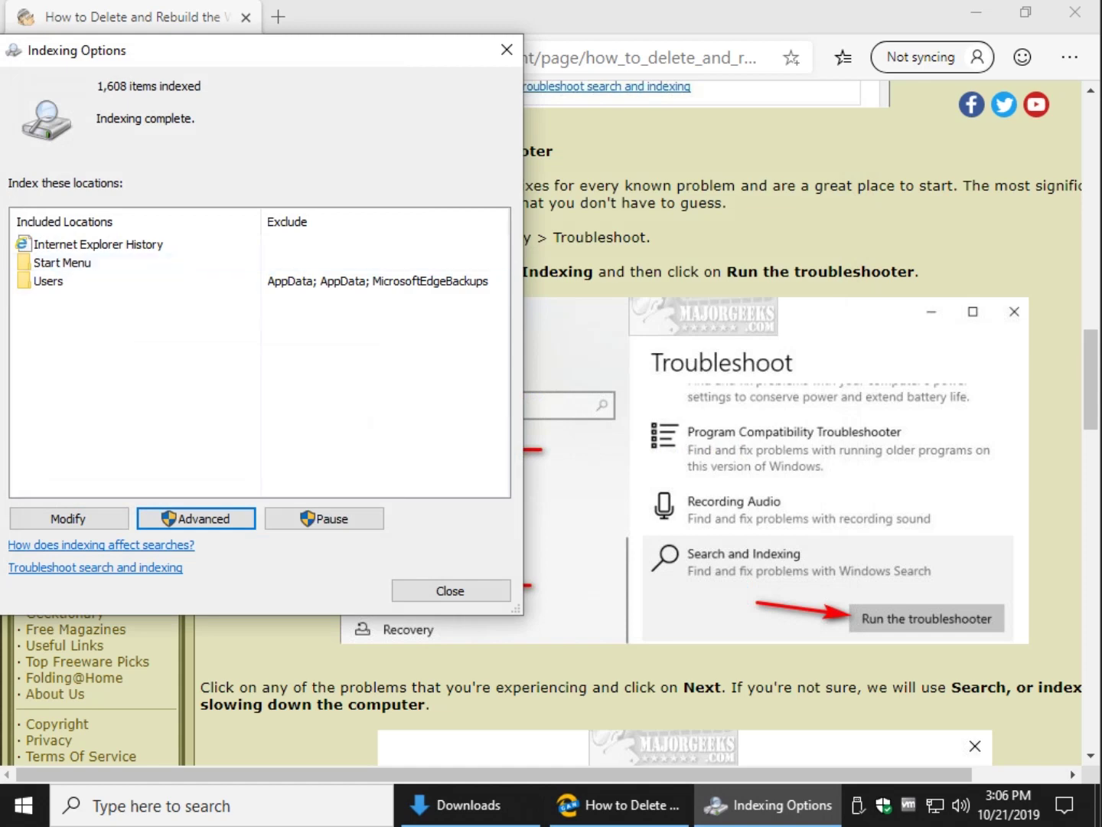
click(450, 590)
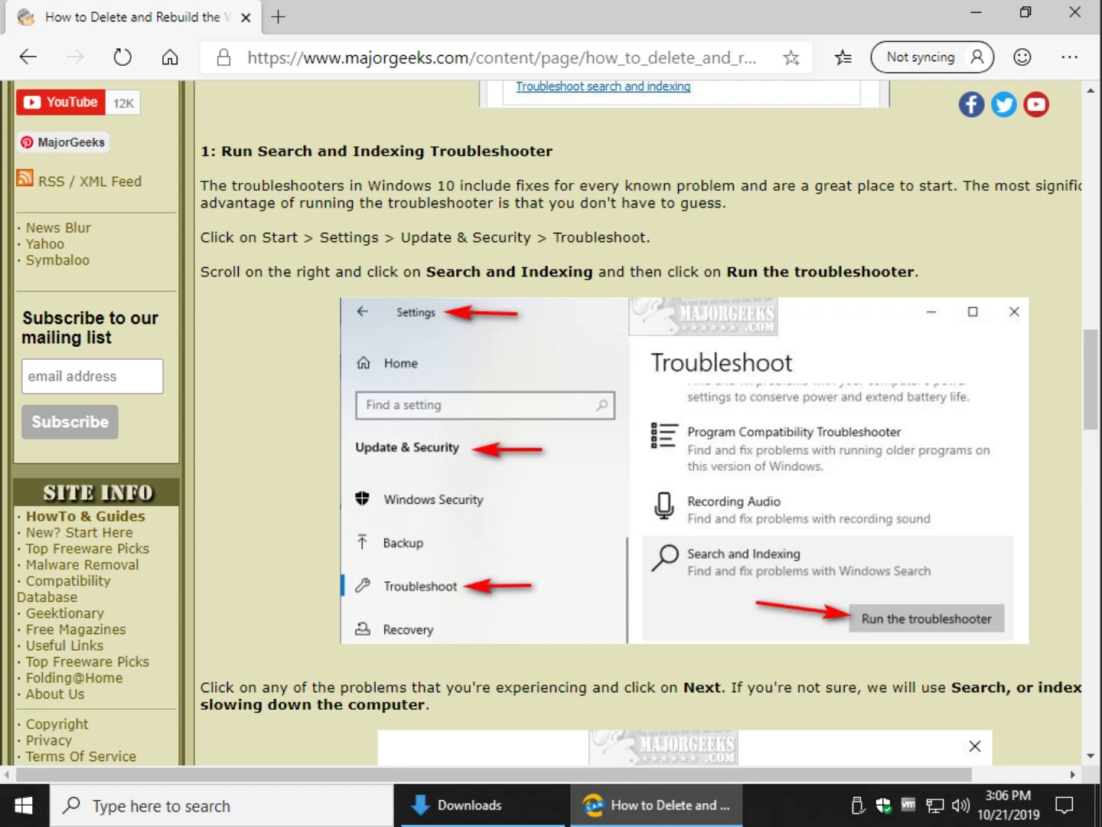
scroll(555, 424, down, 8)
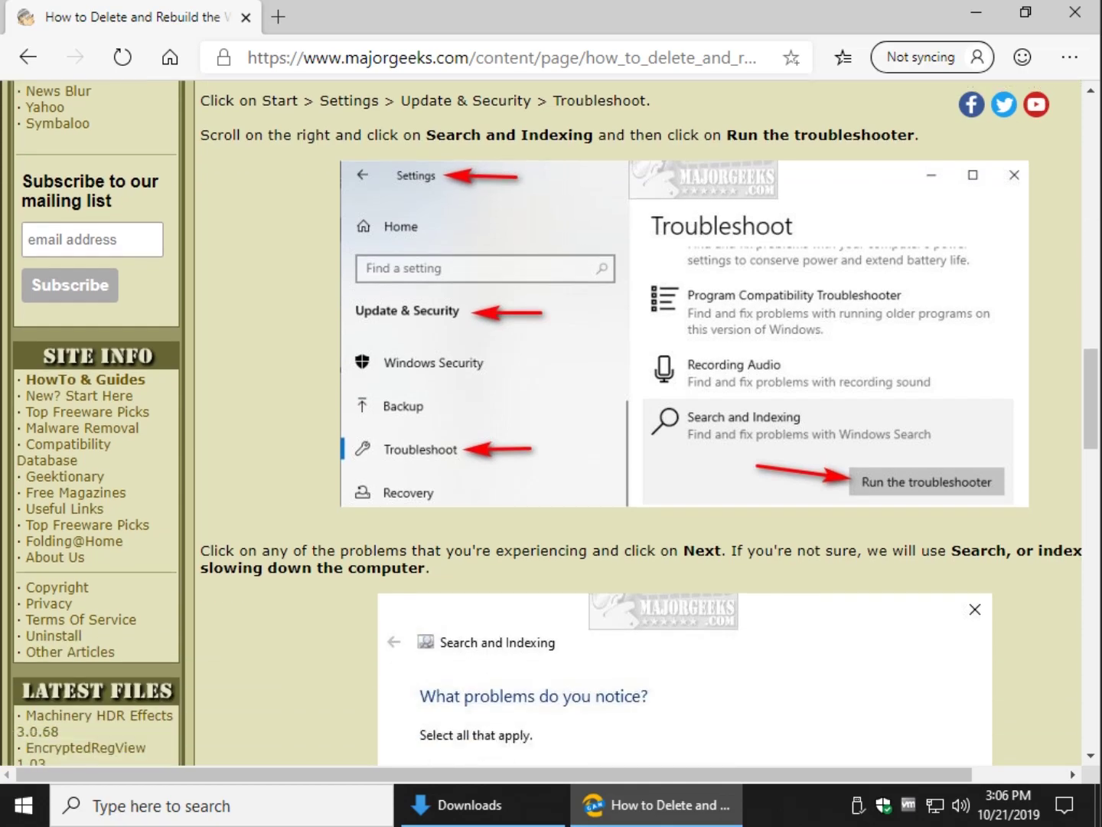
scroll(556, 424, down, 4)
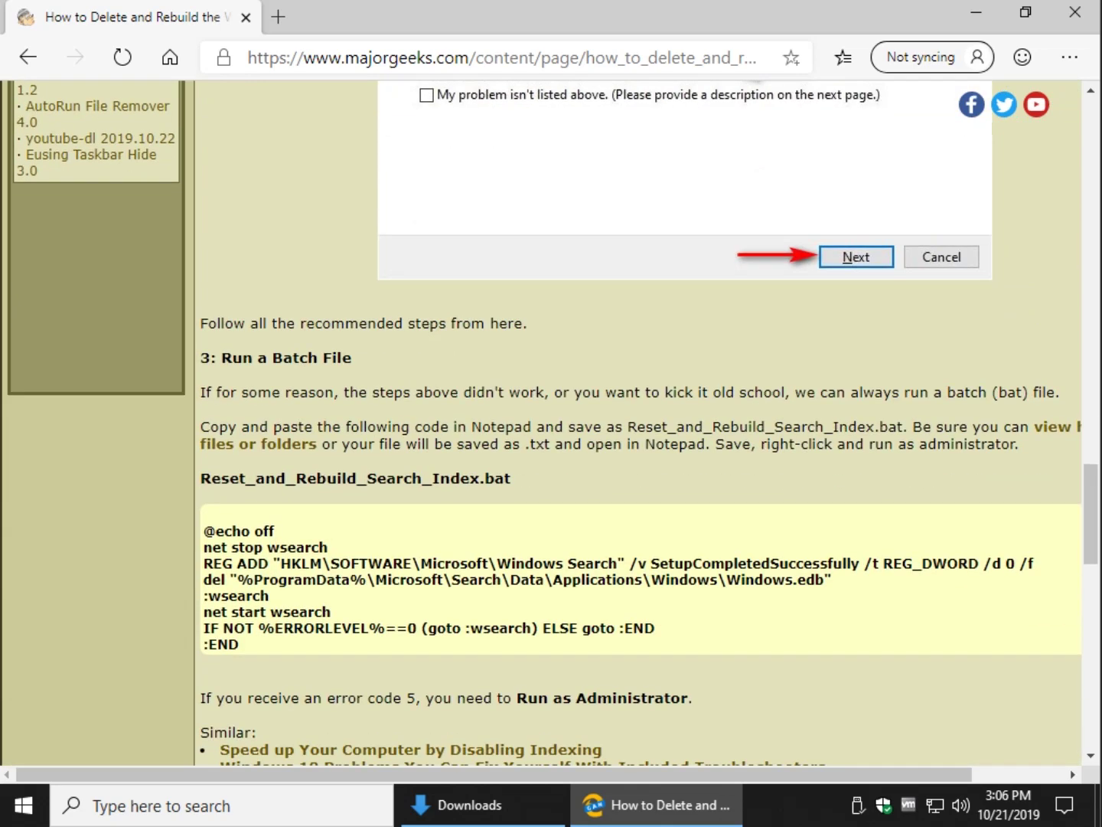
scroll(556, 423, down, 1)
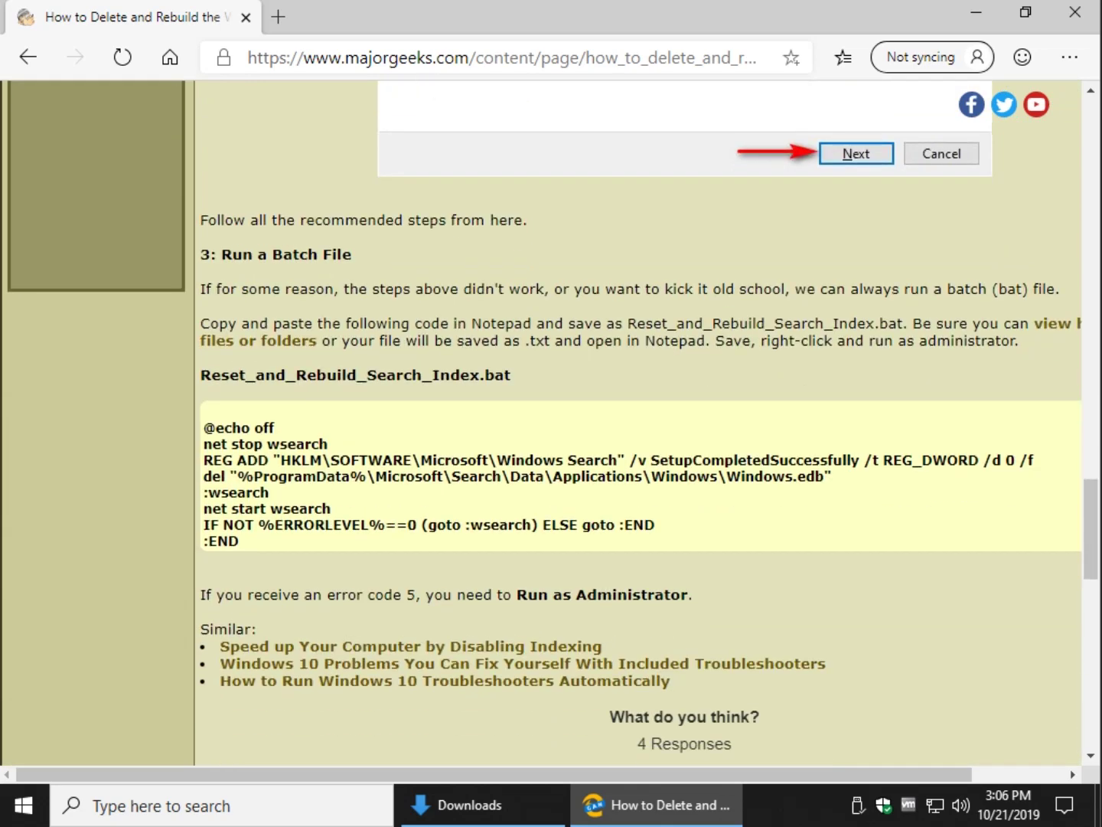
scroll(555, 423, down, 1)
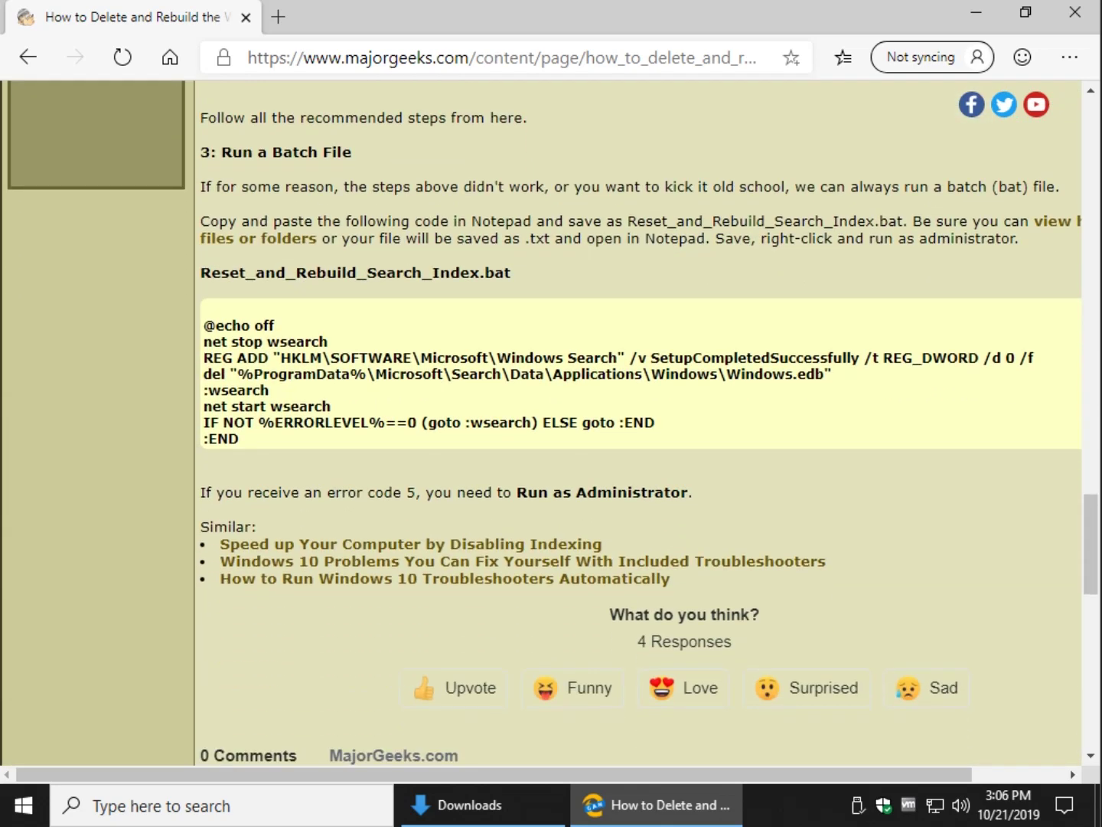
drag(203, 326, 239, 438)
right_click(277, 414)
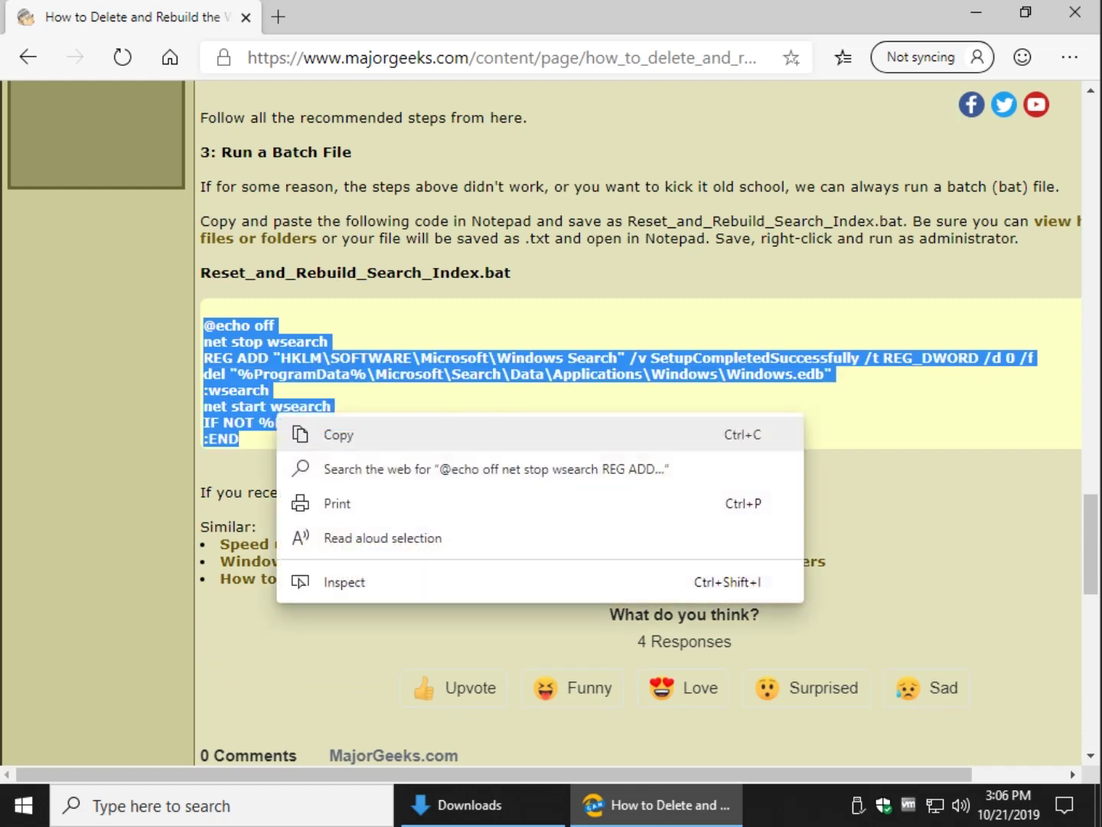
click(339, 435)
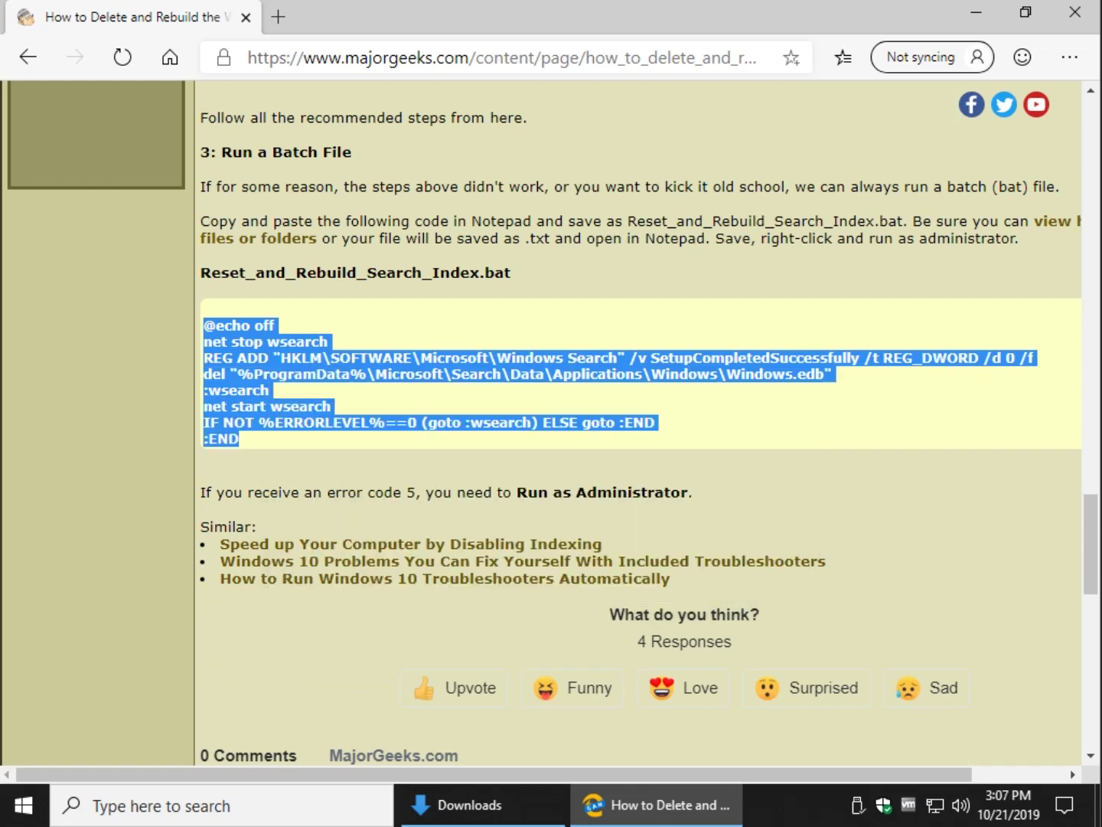
click(339, 435)
Highlight the batch file name in the article, minimize the browser and paste the Reset_and_Rebuild_Search_Index batch file onto the desktop
double_click(355, 272)
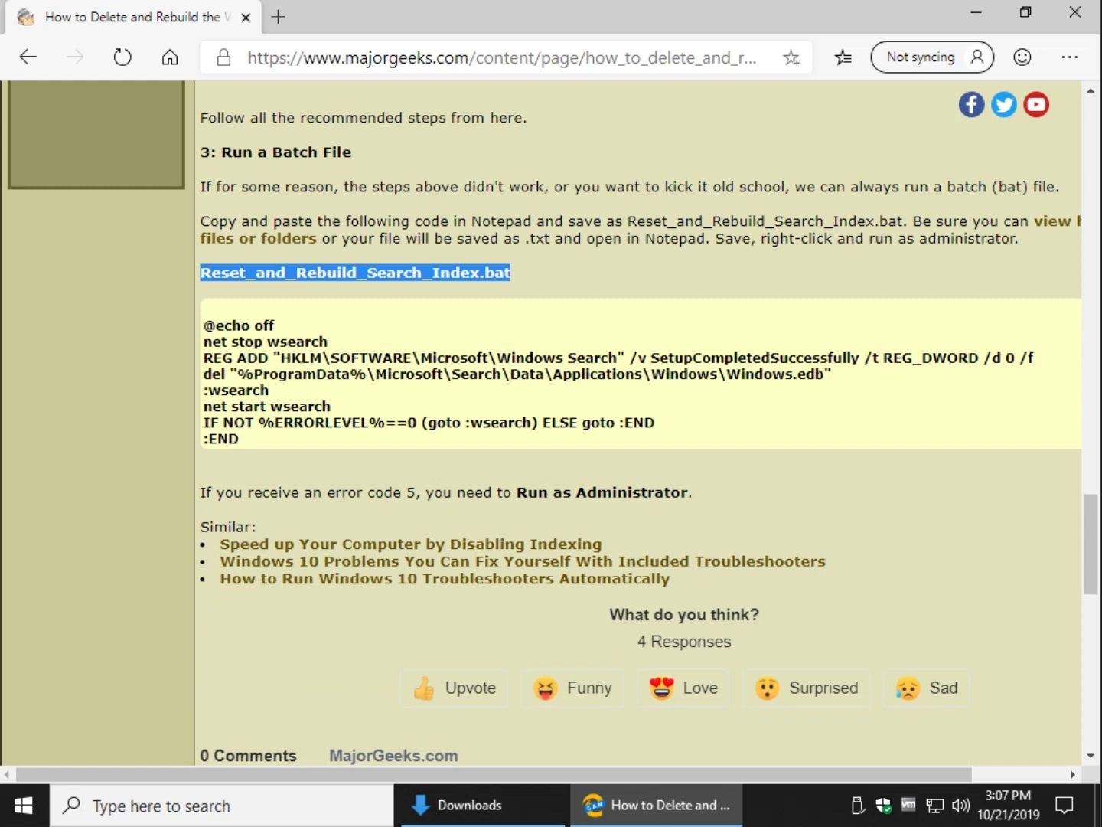
click(355, 273)
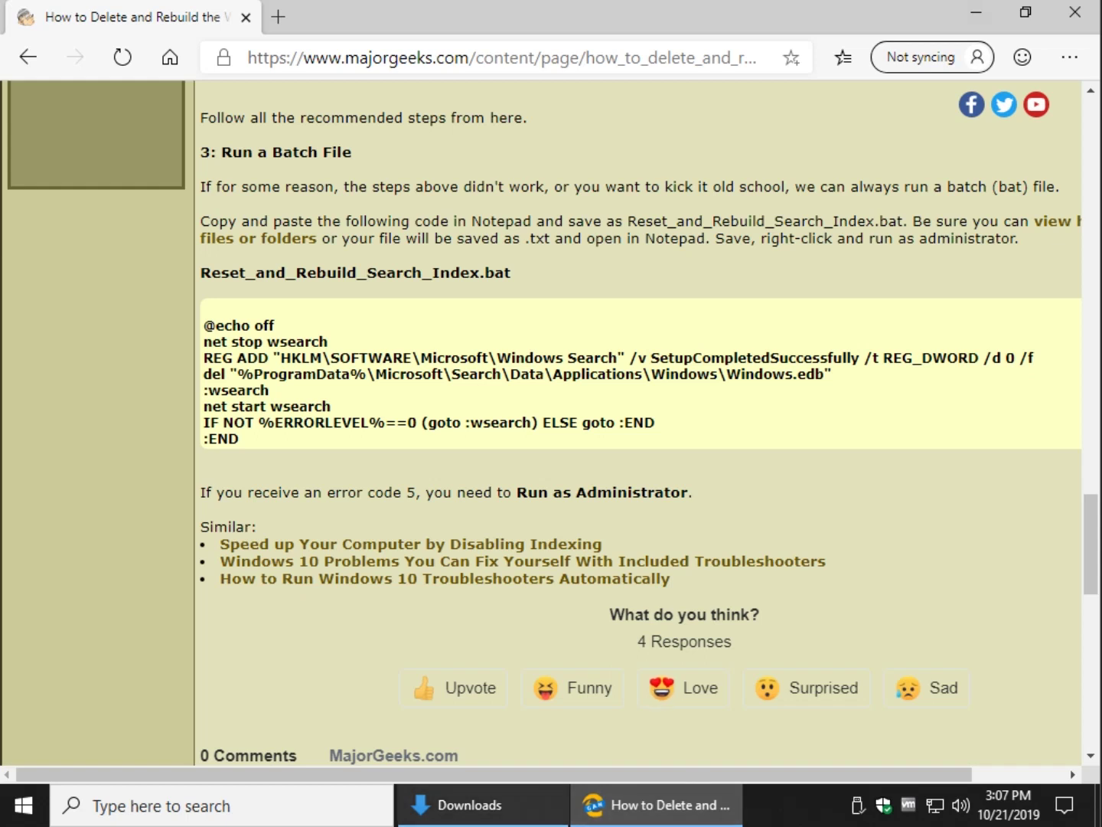
mouse_move(657, 805)
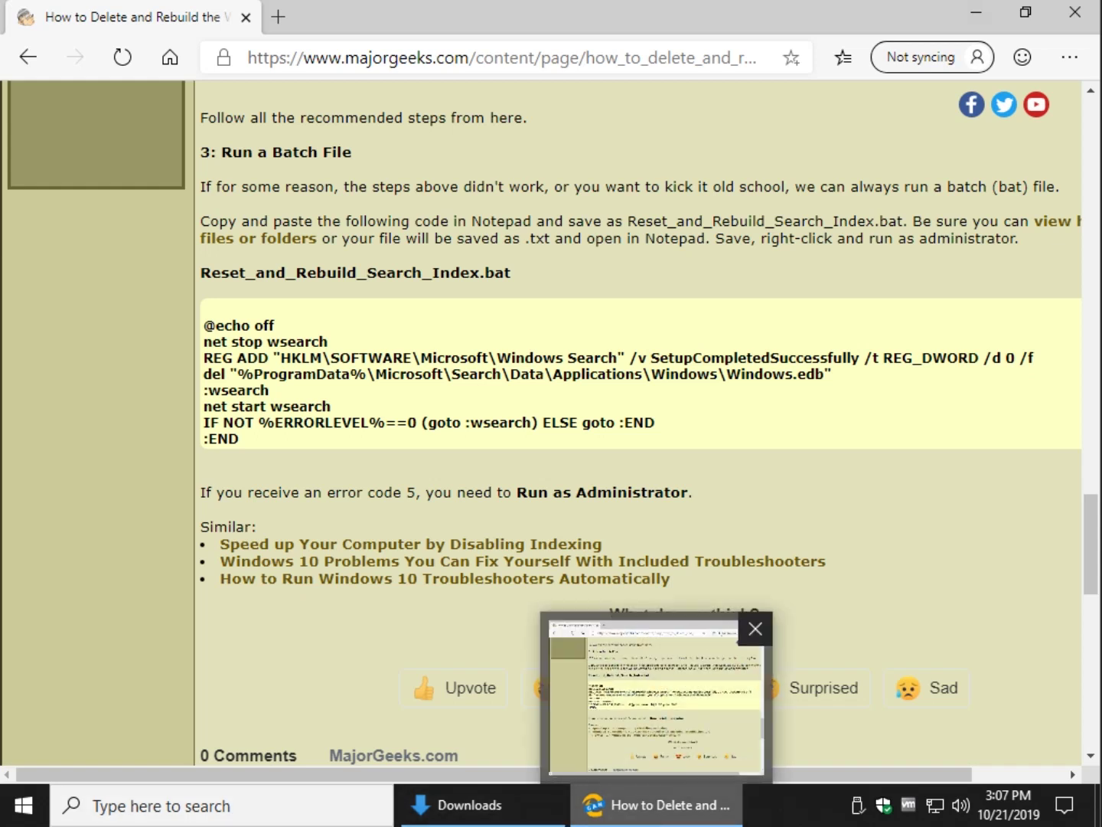
click(976, 12)
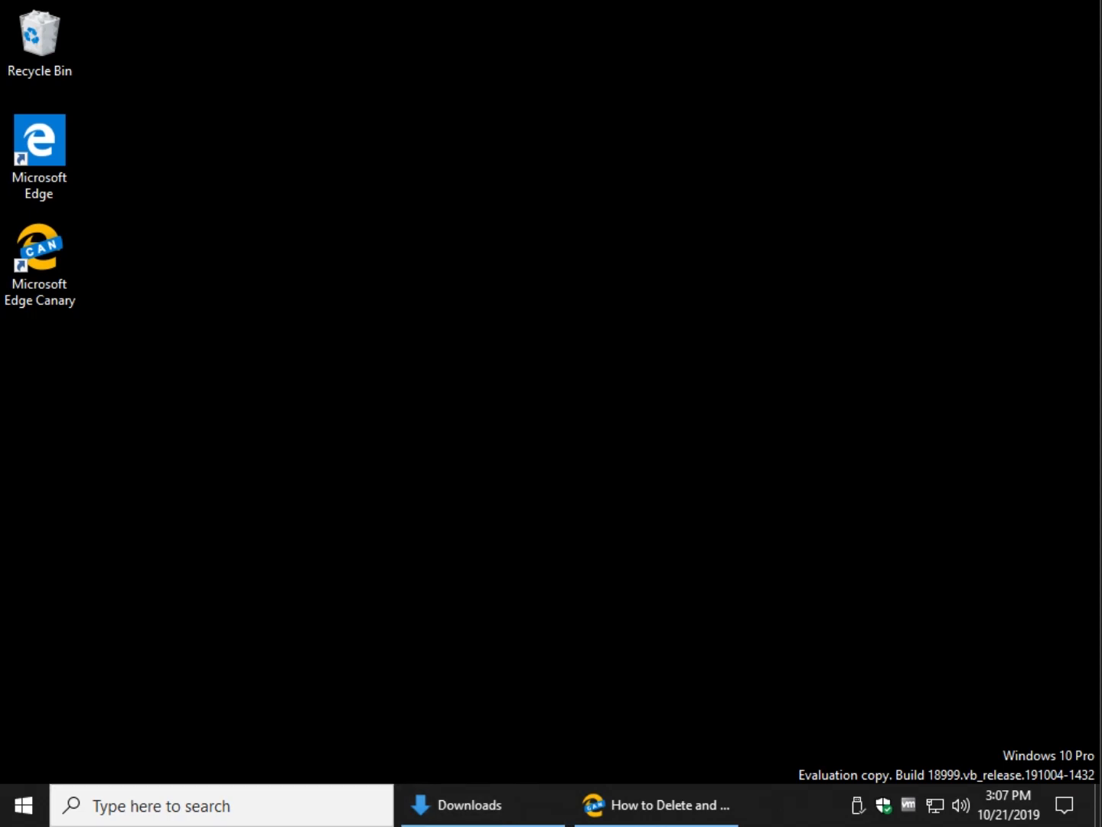
key(ctrl+v)
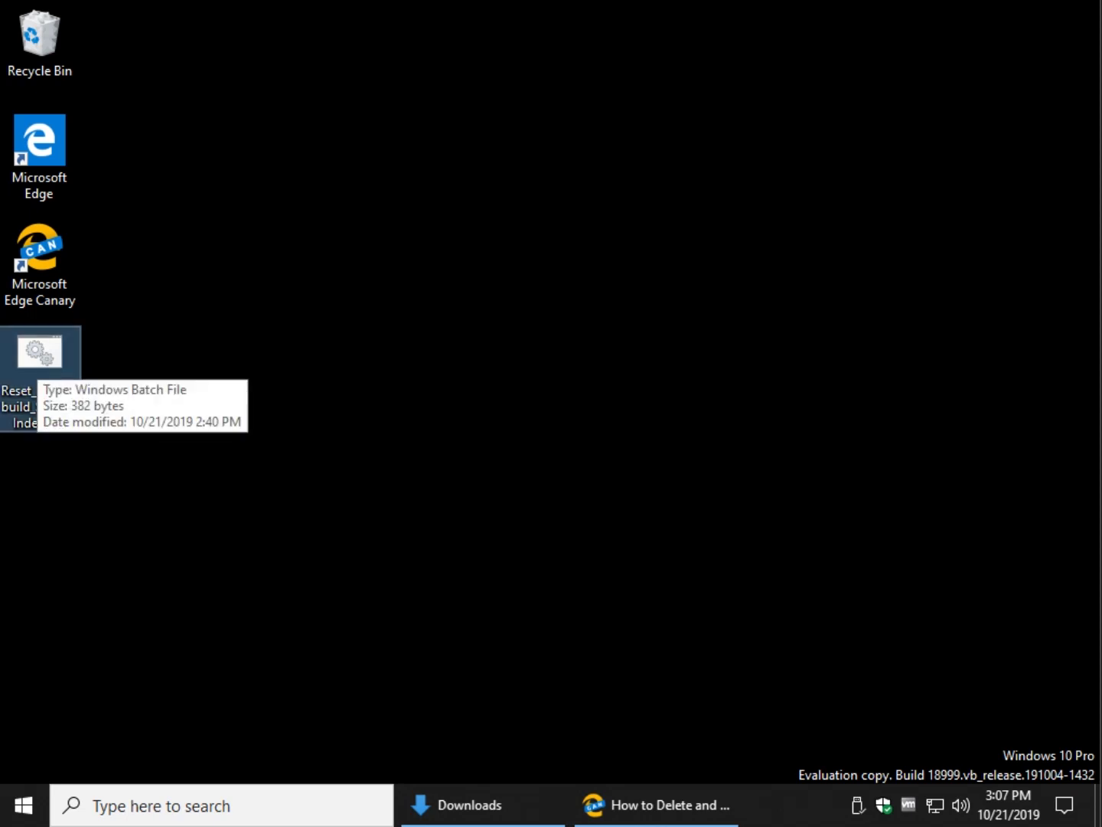
Launch Notepad from the Windows Accessories group of installed apps
key(super)
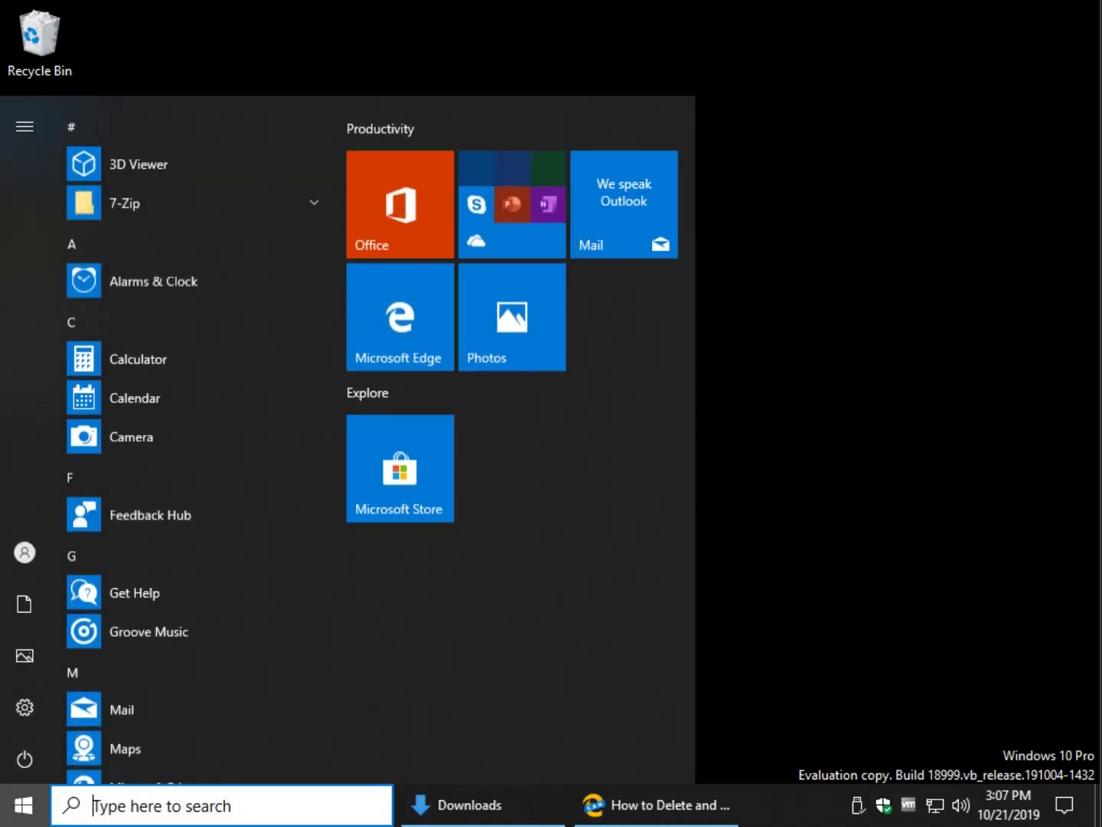
mouse_move(24, 757)
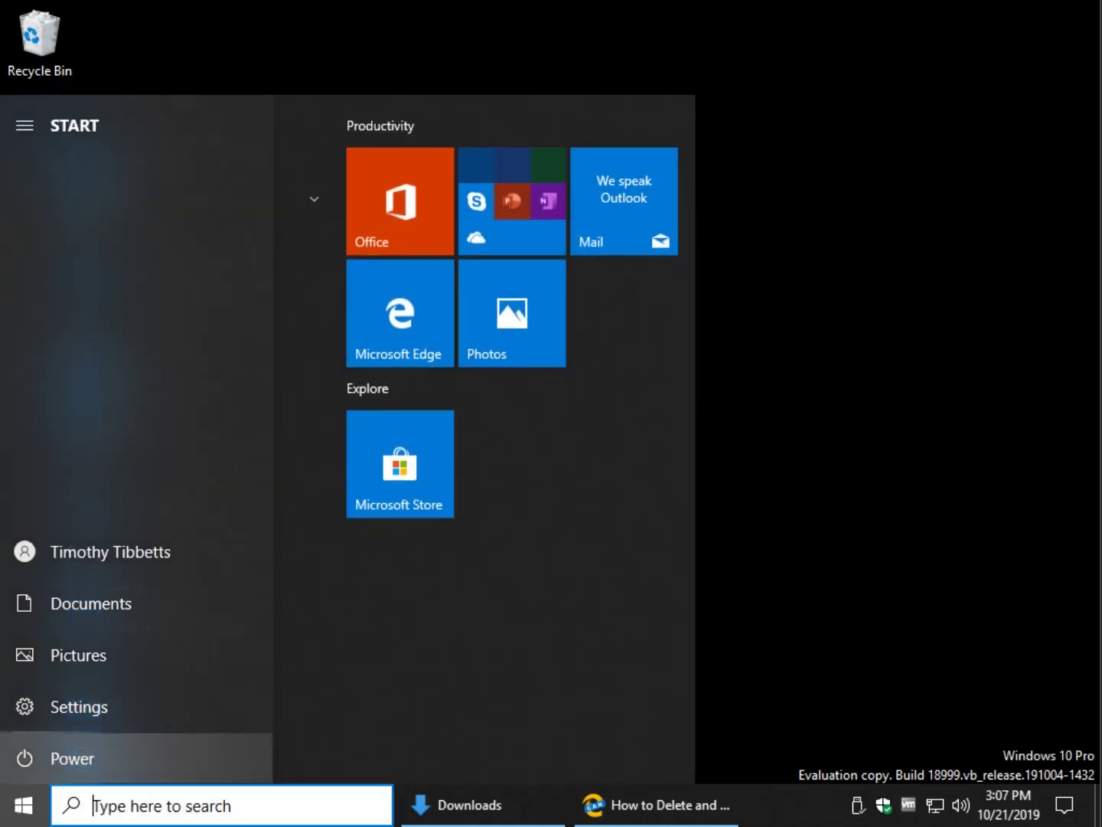
click(24, 805)
click(24, 805)
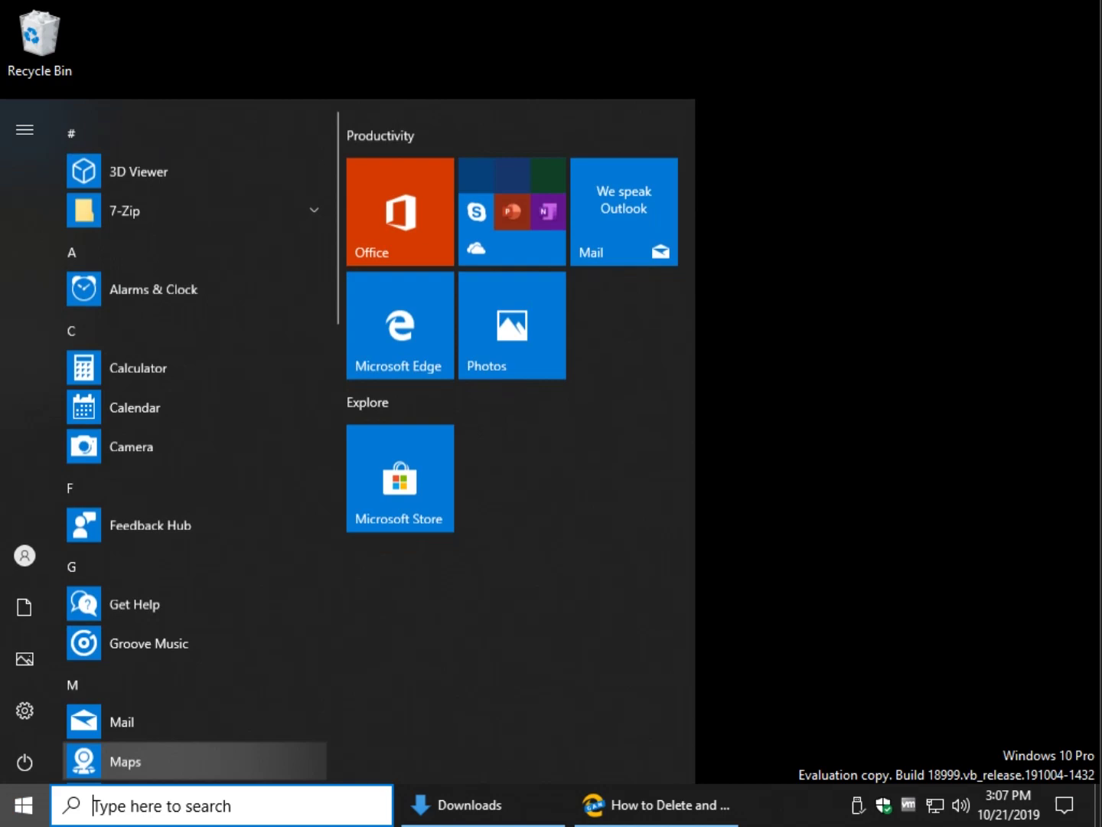
drag(333, 233, 335, 686)
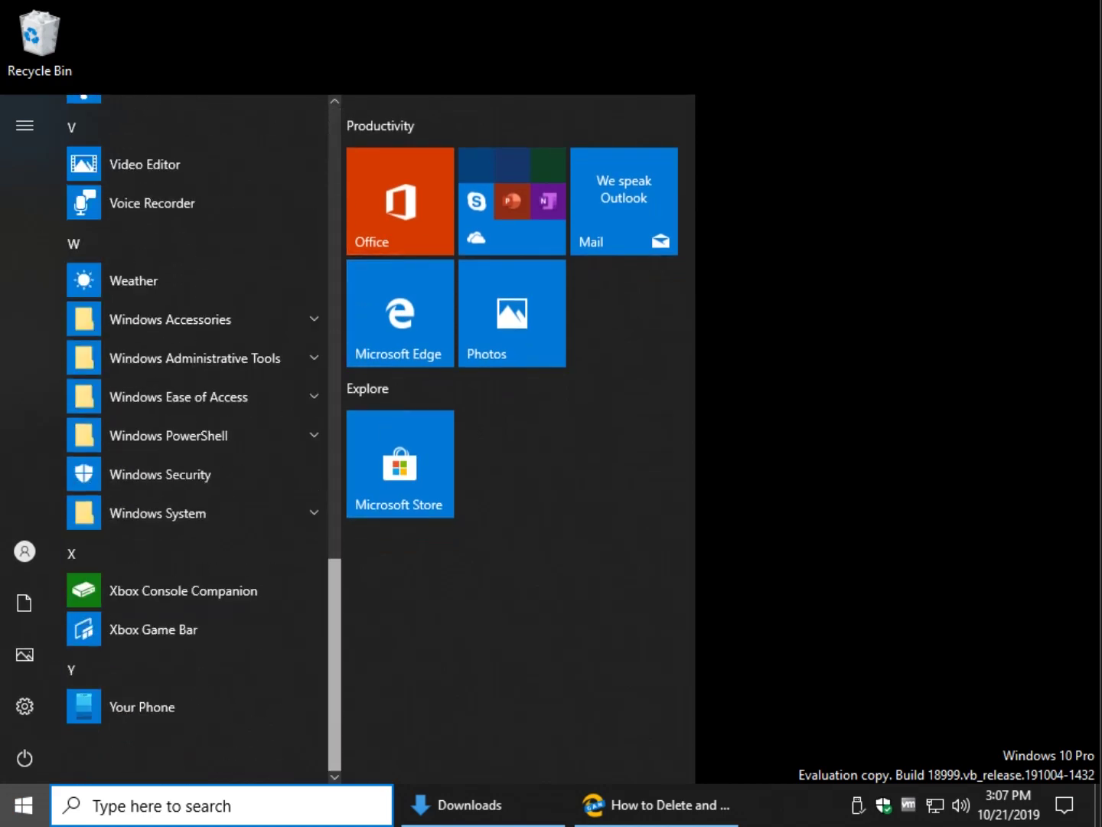
click(169, 320)
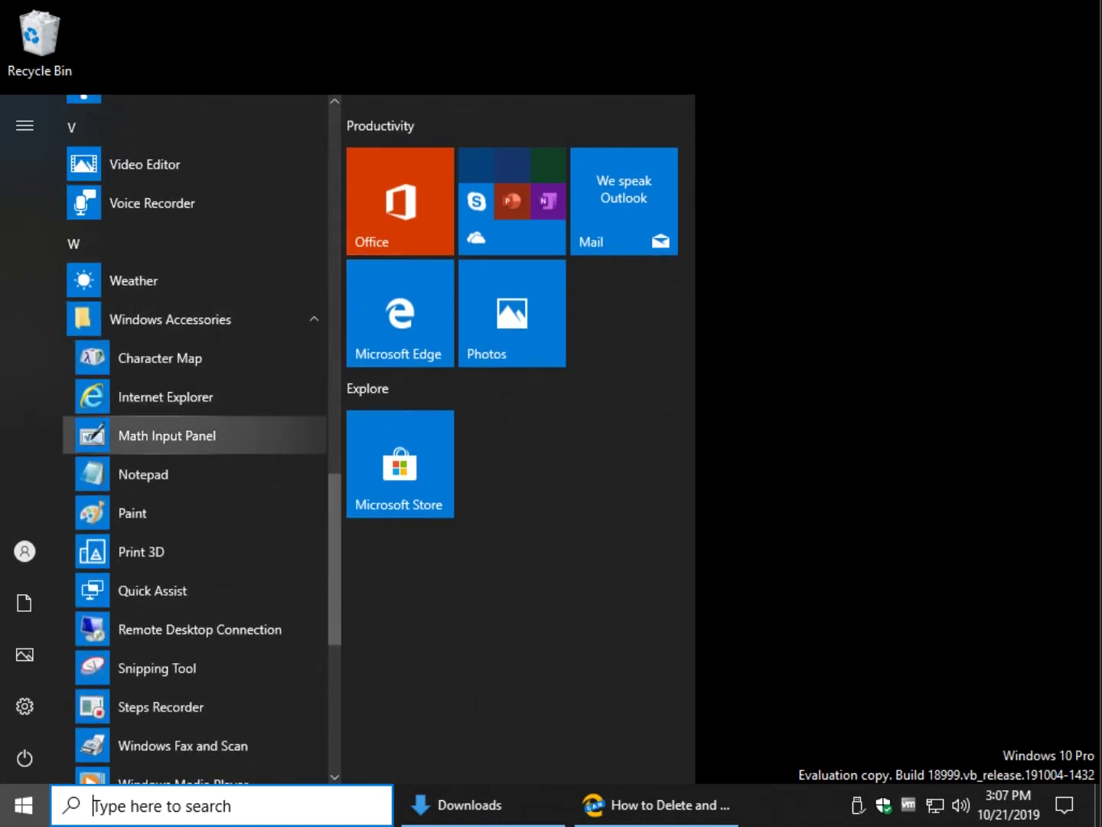
click(144, 475)
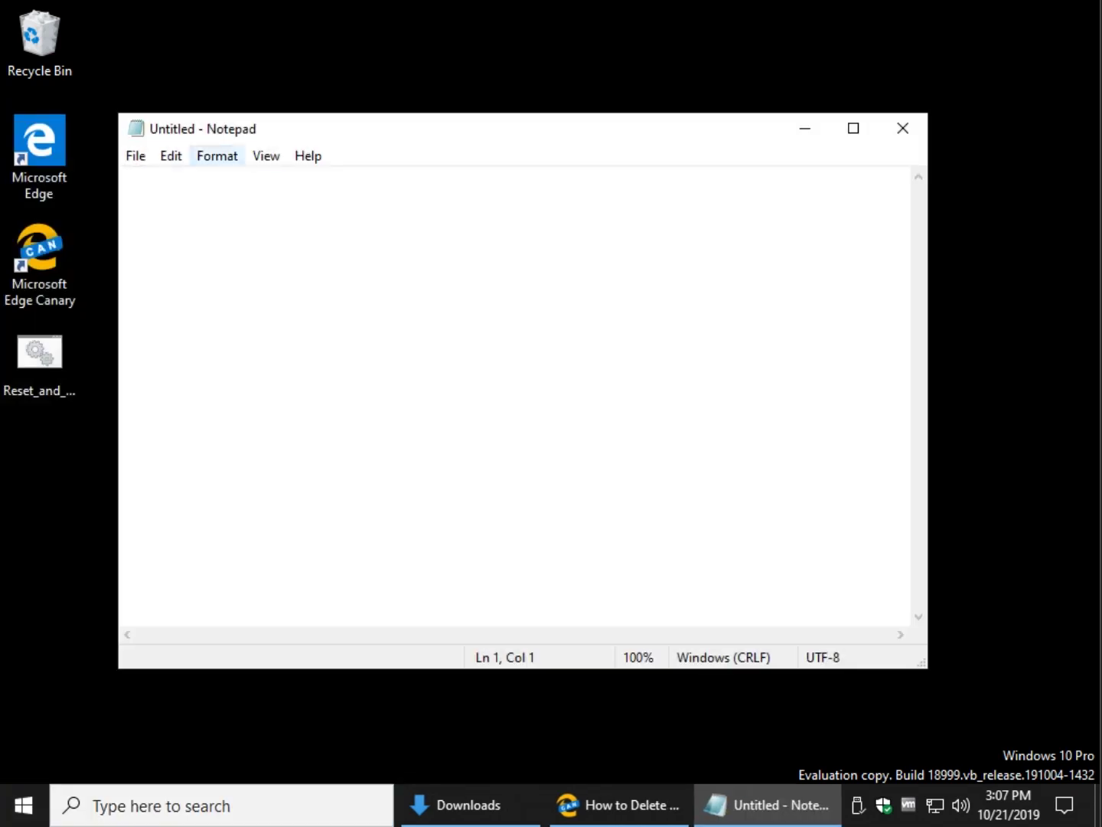
Open Reset_and_Rebuild_Search_Index.bat from the Desktop in Notepad with the All Files filter, look over its code, and close Notepad
click(136, 156)
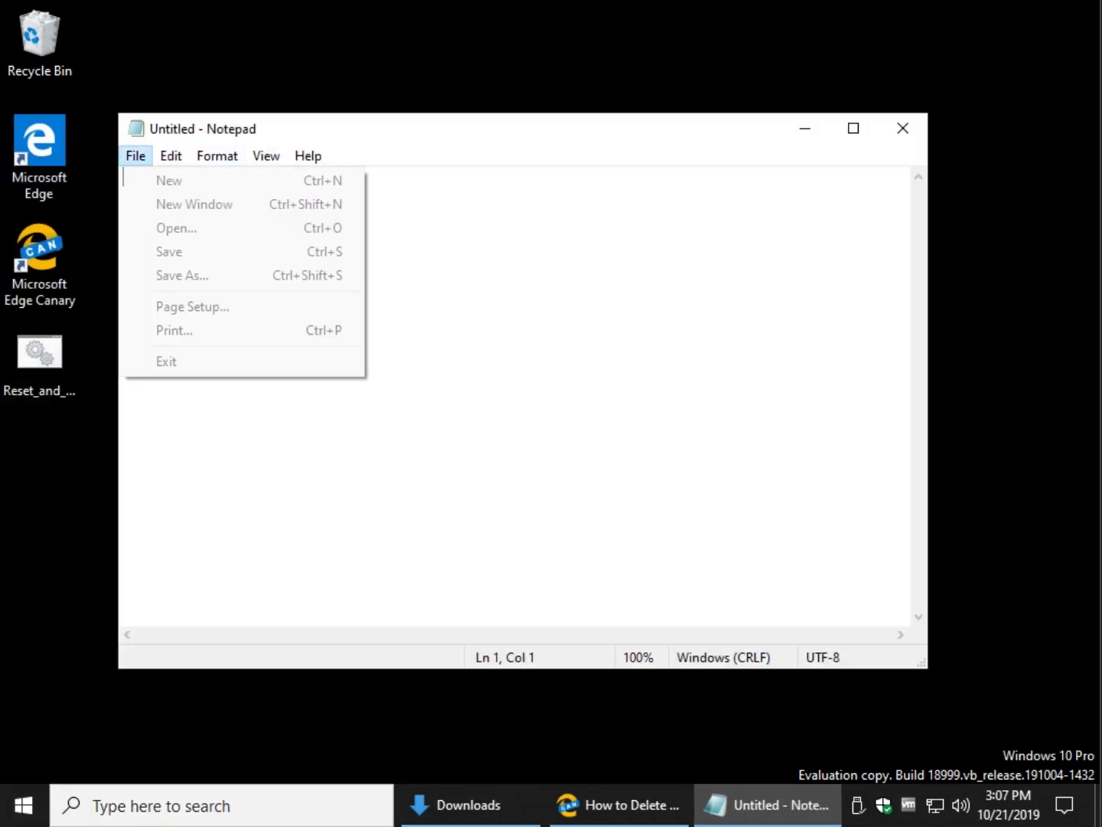
click(176, 229)
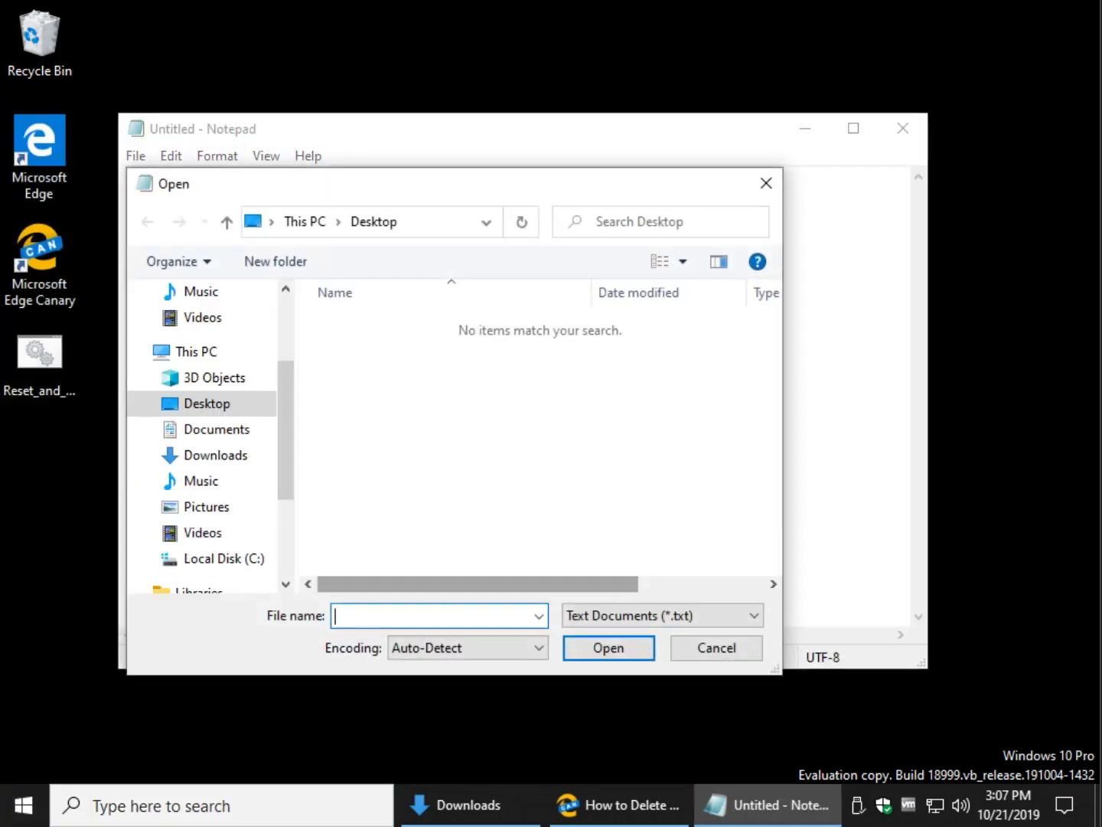
key(Tab)
key(alt+Down)
key(Down)
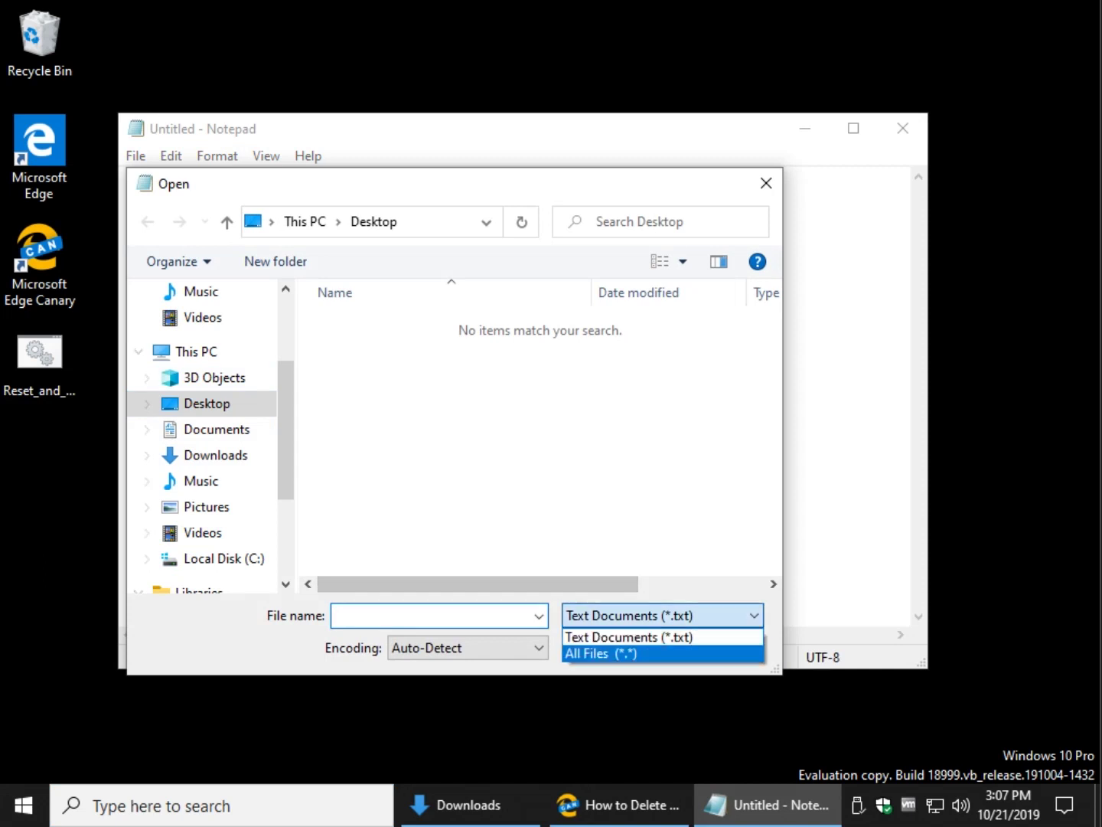
key(Return)
double_click(444, 369)
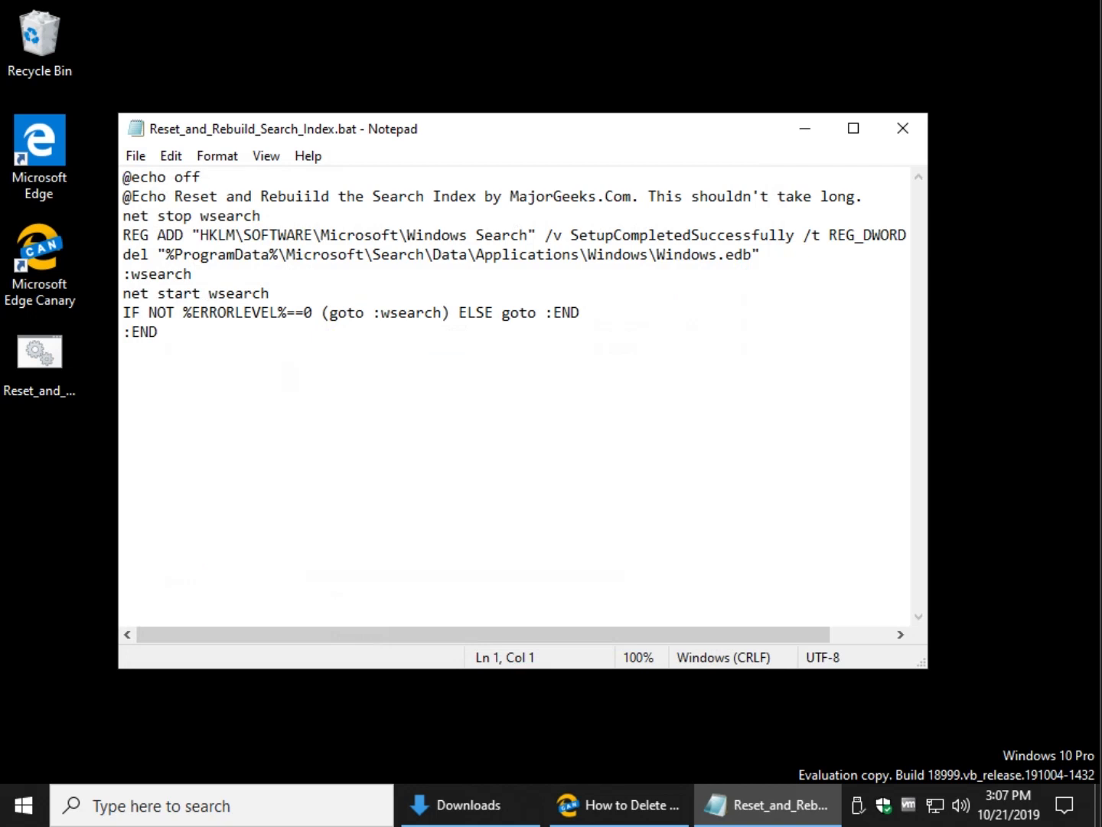
drag(664, 131, 753, 113)
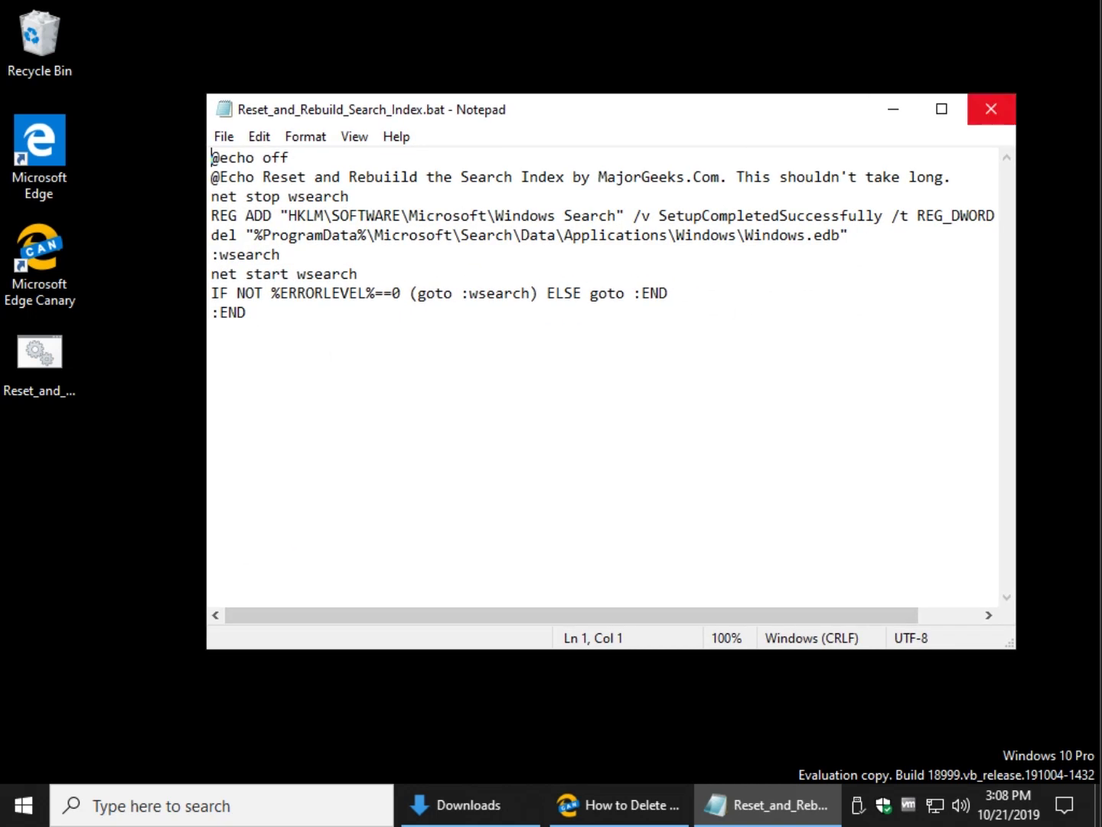
click(991, 108)
click(657, 804)
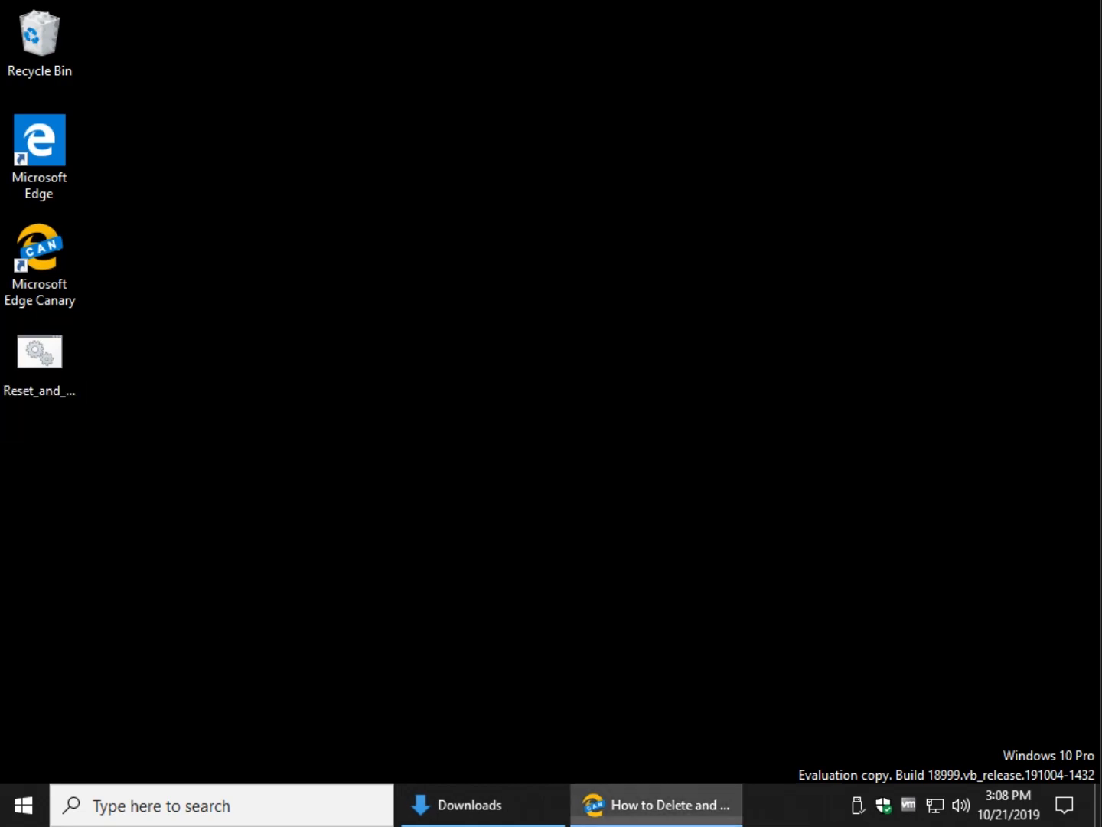
drag(203, 321, 240, 440)
right_click(254, 400)
click(315, 422)
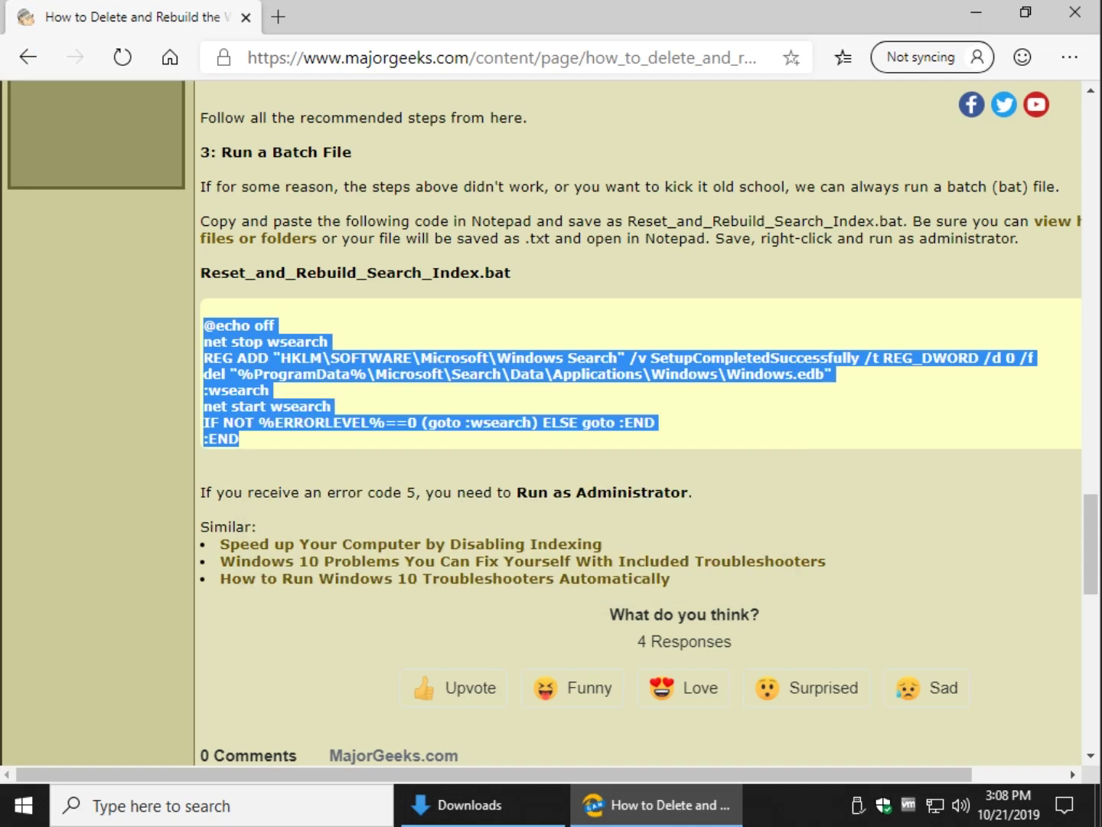
click(337, 469)
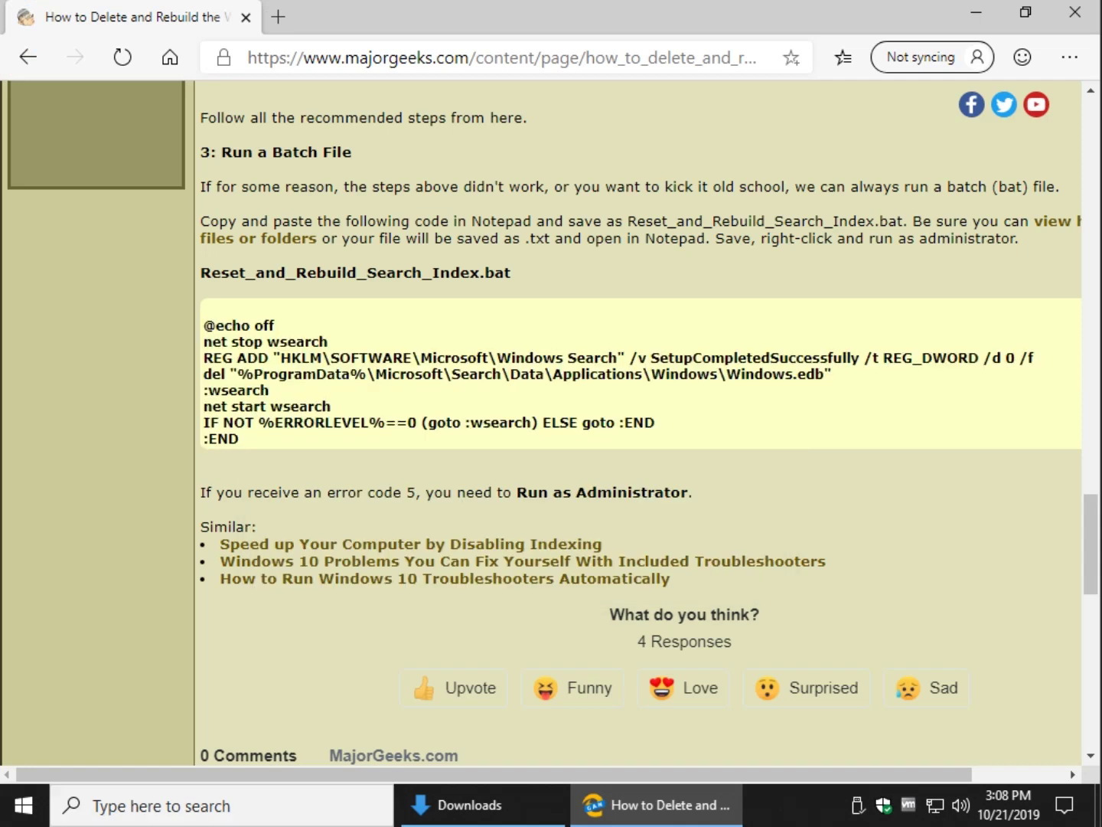
drag(200, 272, 512, 273)
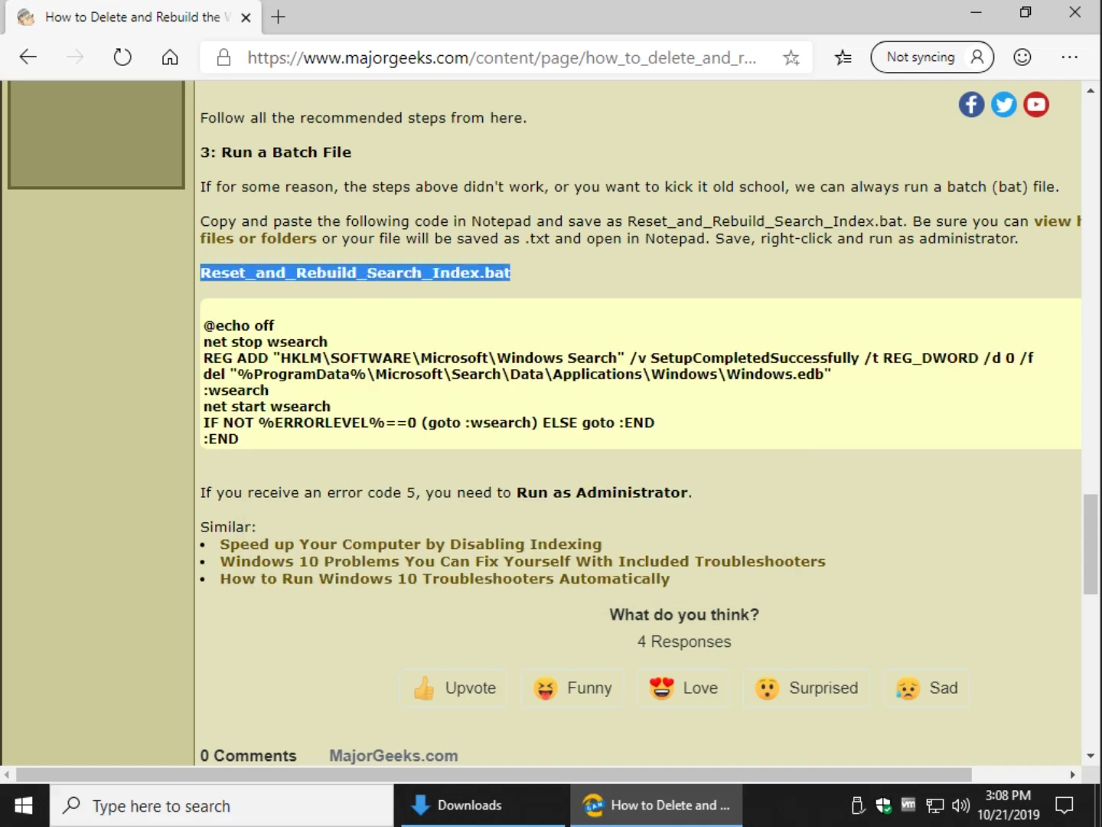
click(511, 273)
click(976, 12)
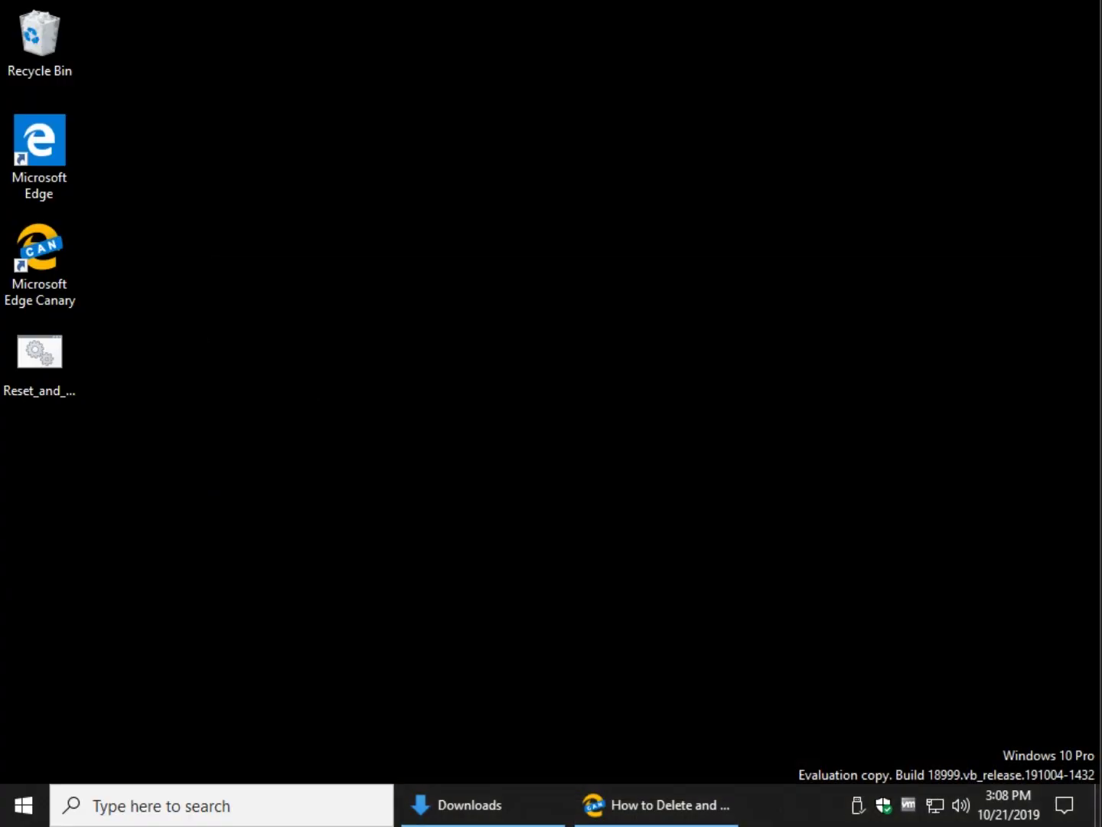
Run Reset_and_Rebuild_Search_Index.bat on the desktop as administrator and allow Windows Command Processor to make changes
click(39, 359)
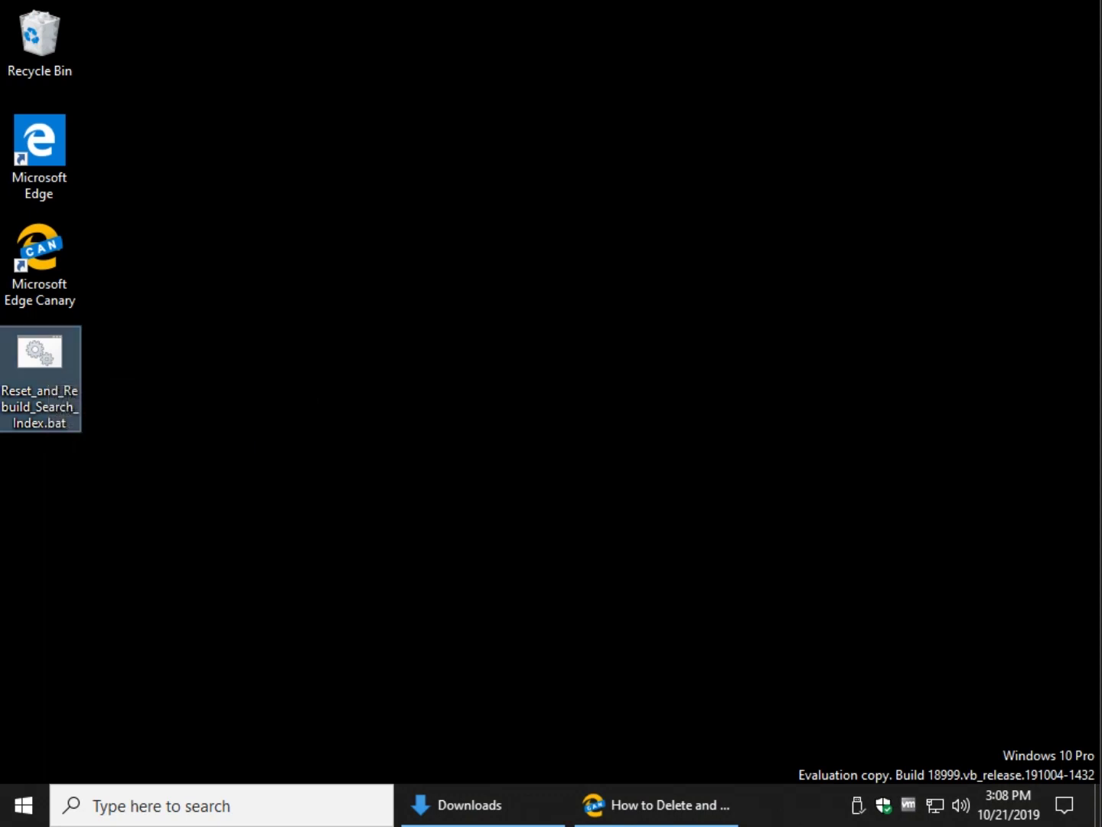
right_click(55, 368)
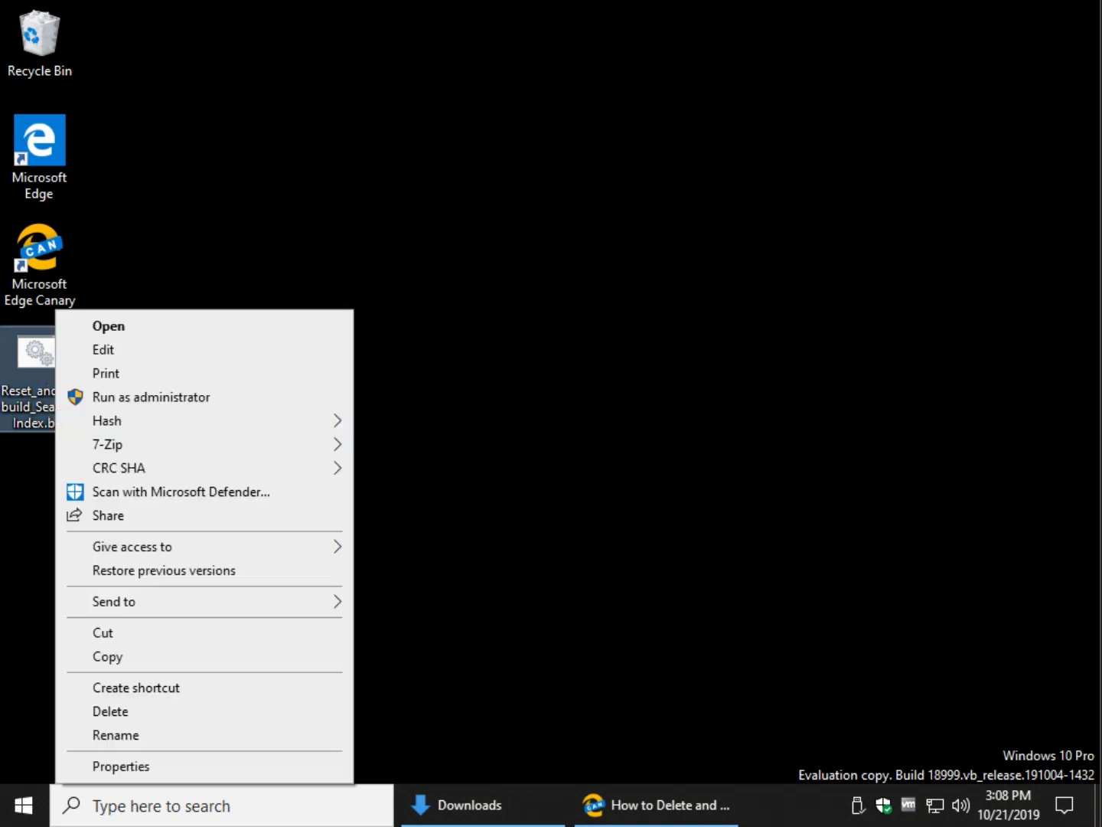
click(72, 395)
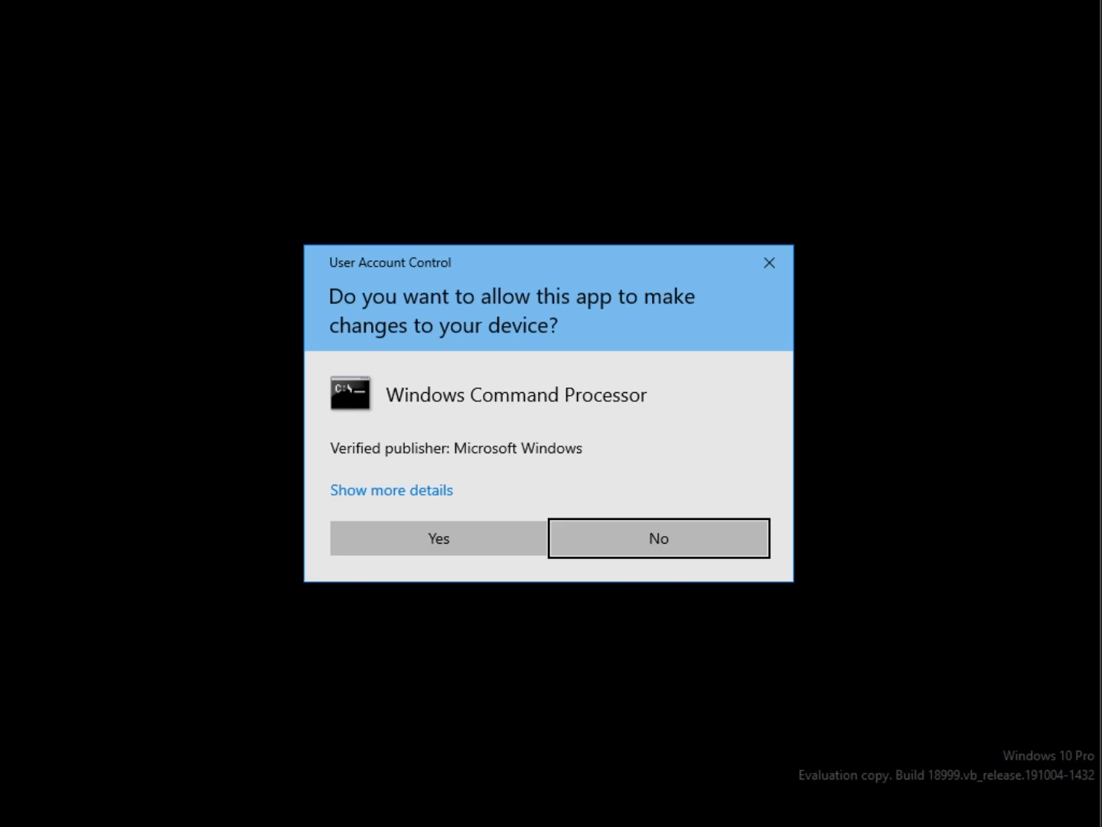
click(437, 536)
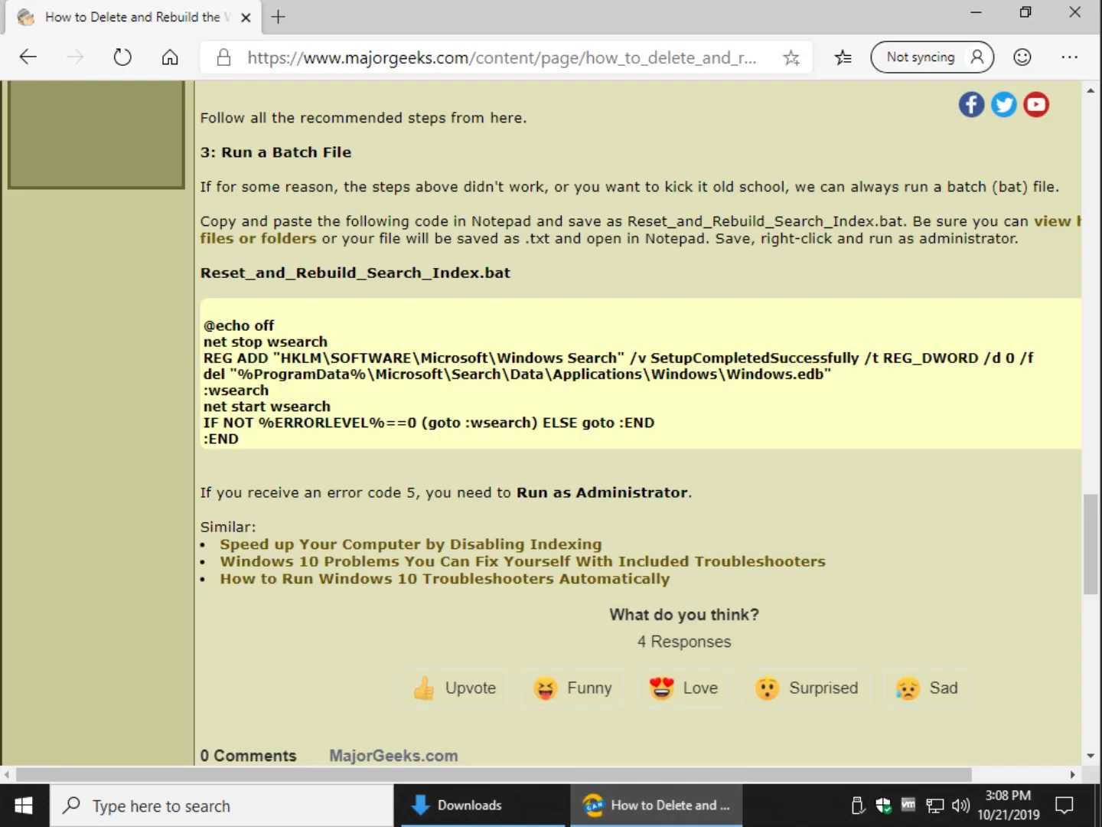
Review the article's three methods for rebuilding the search index, from Indexing Options to the batch file, plus its similar links
scroll(551, 422, up, 3)
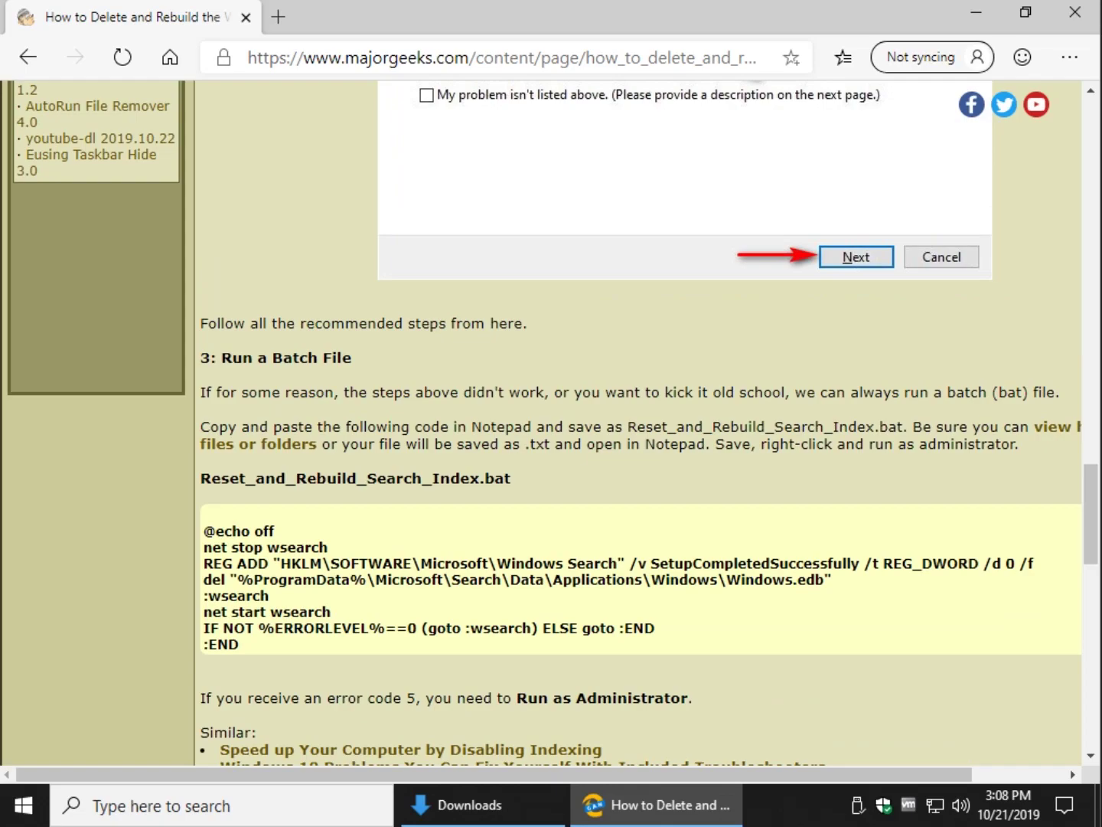
scroll(551, 421, up, 20)
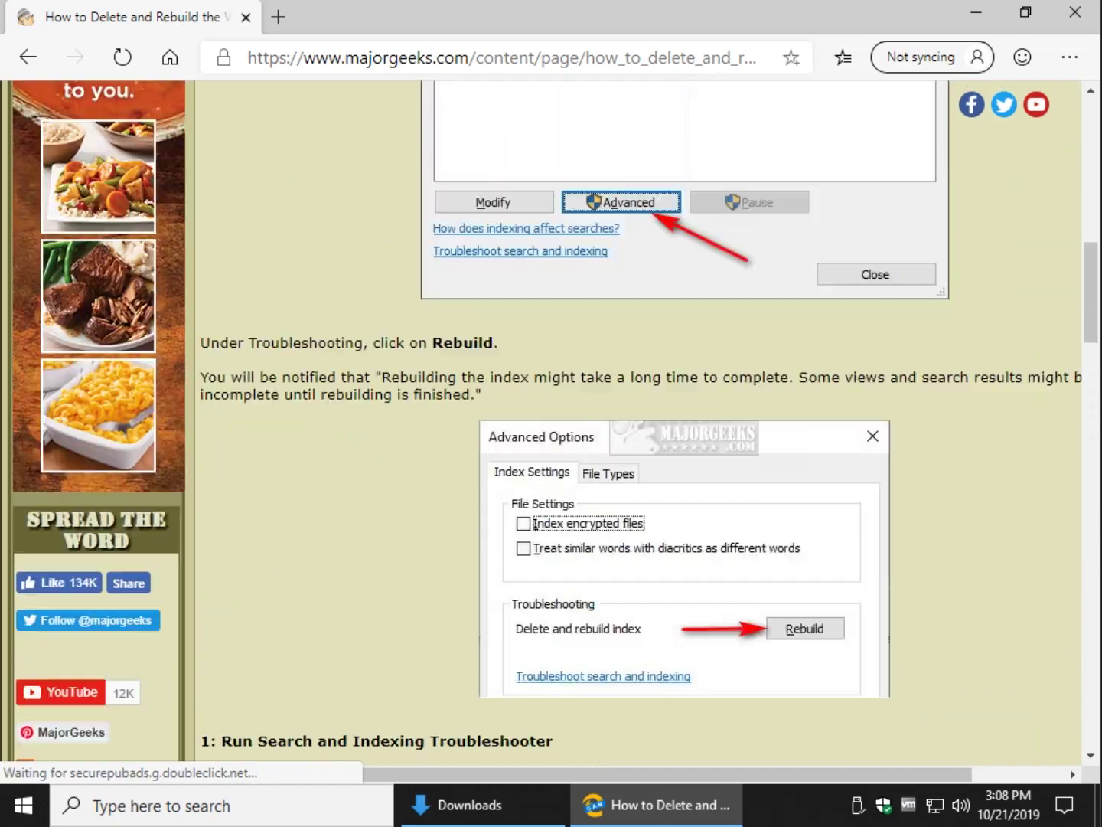
scroll(551, 421, down, 5)
scroll(551, 421, up, 5)
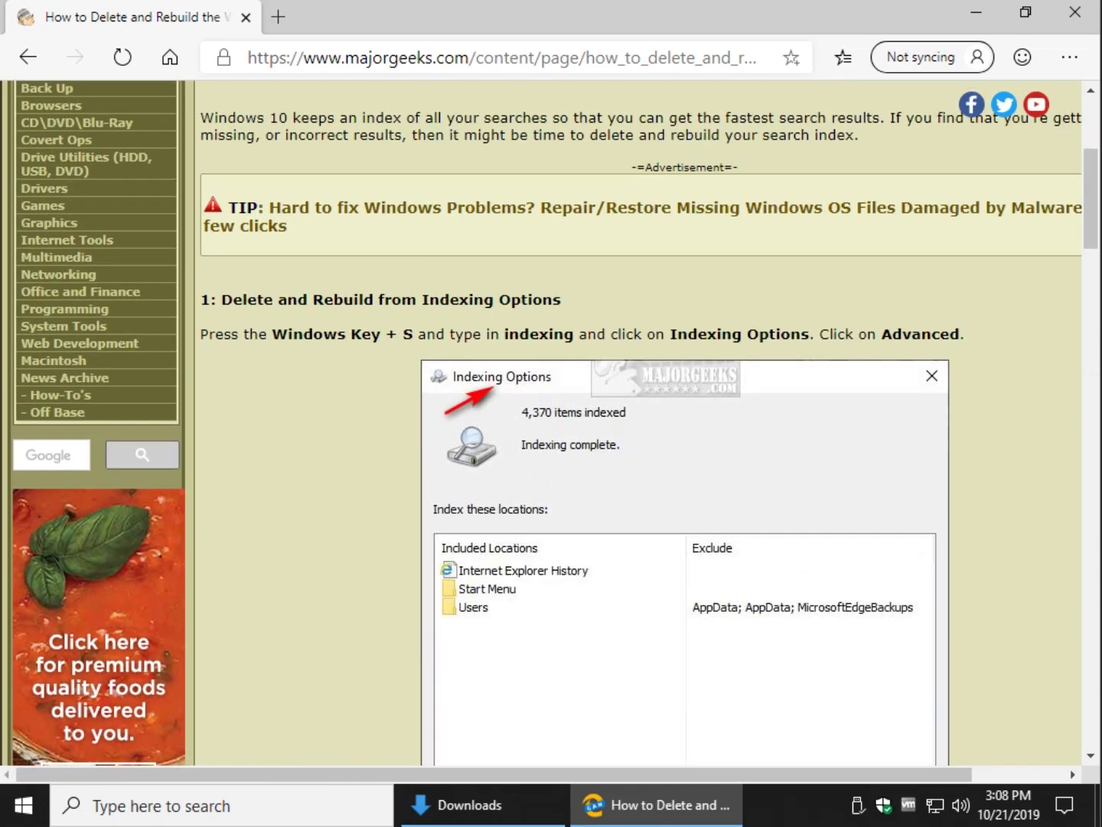
scroll(551, 421, down, 20)
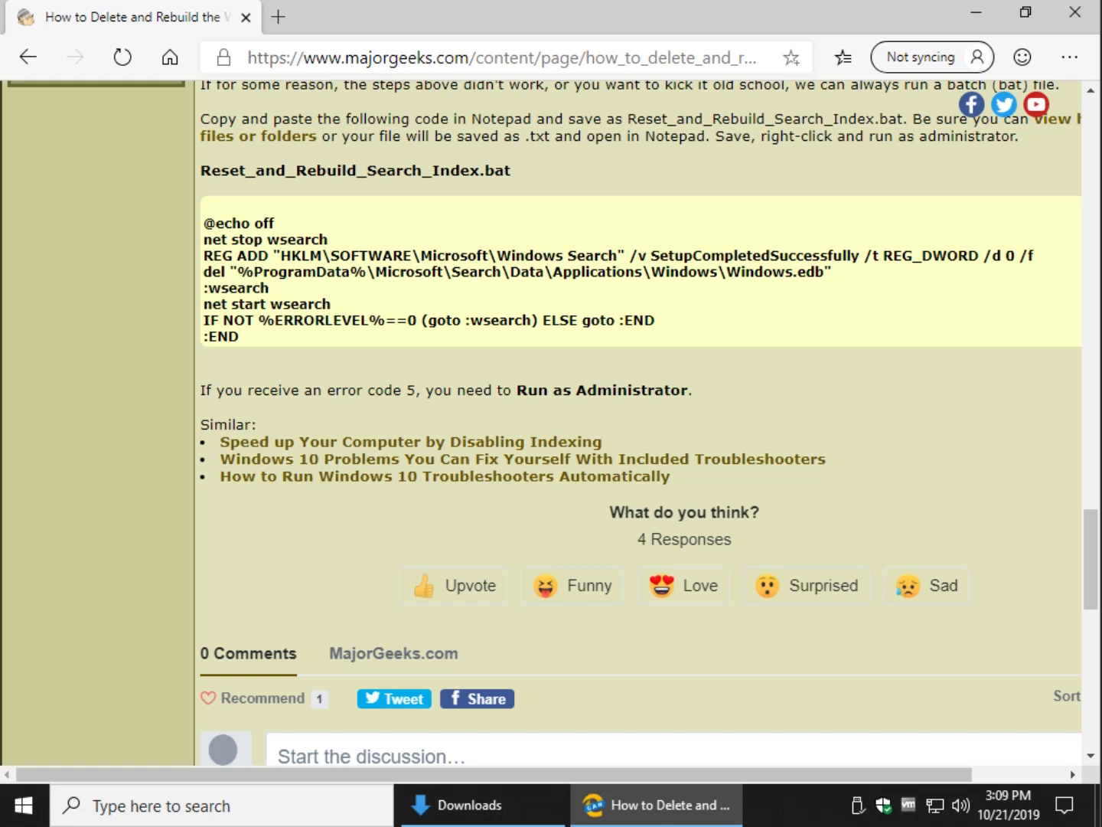
scroll(551, 422, down, 1)
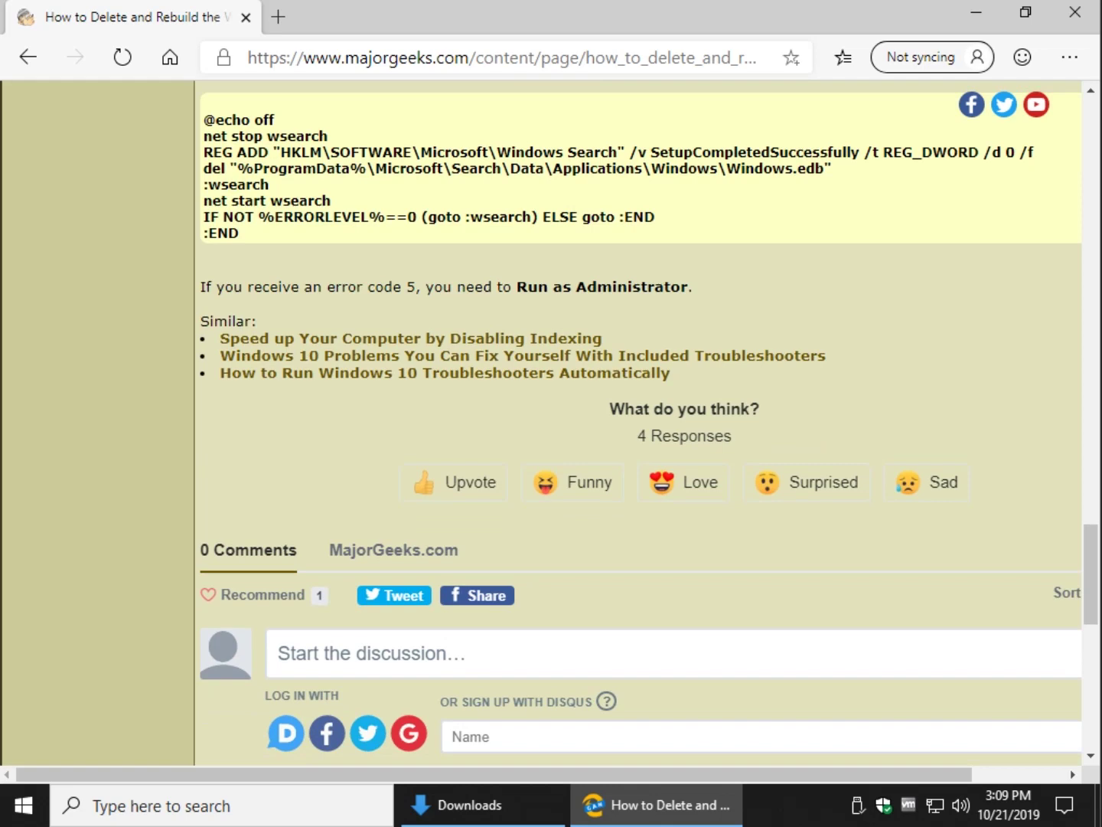
scroll(551, 421, up, 1)
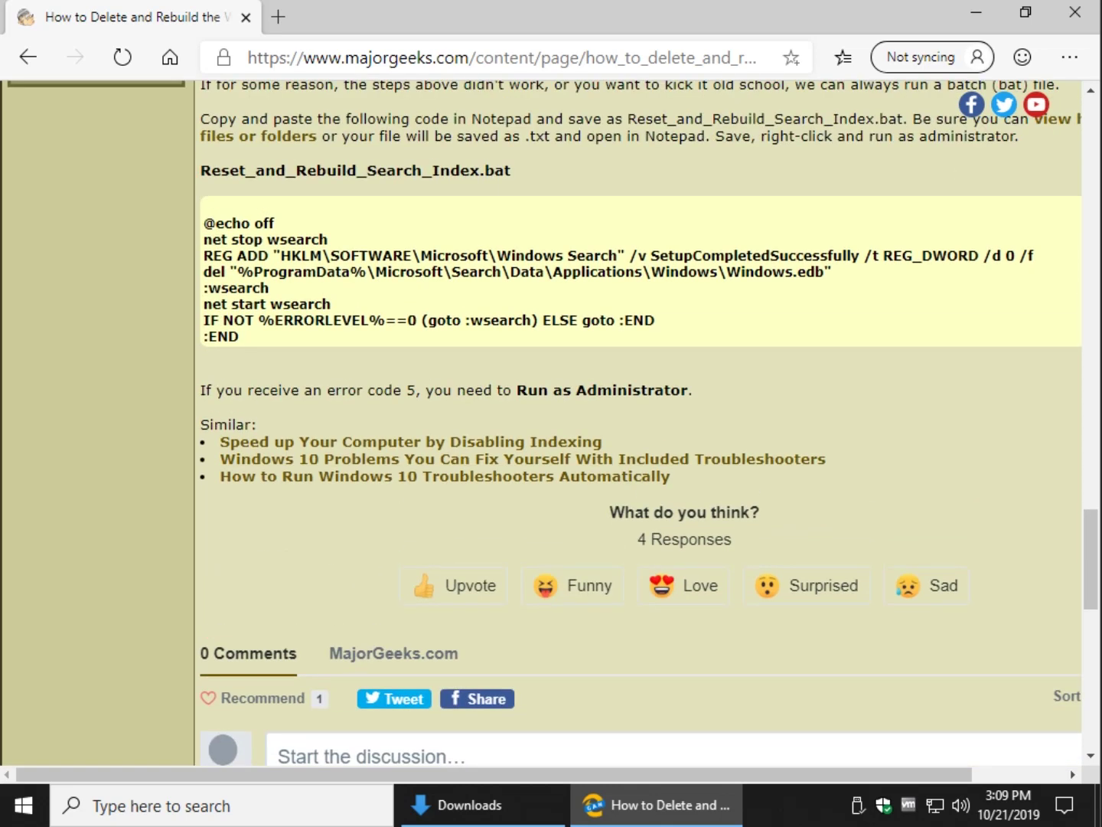
scroll(551, 421, up, 2)
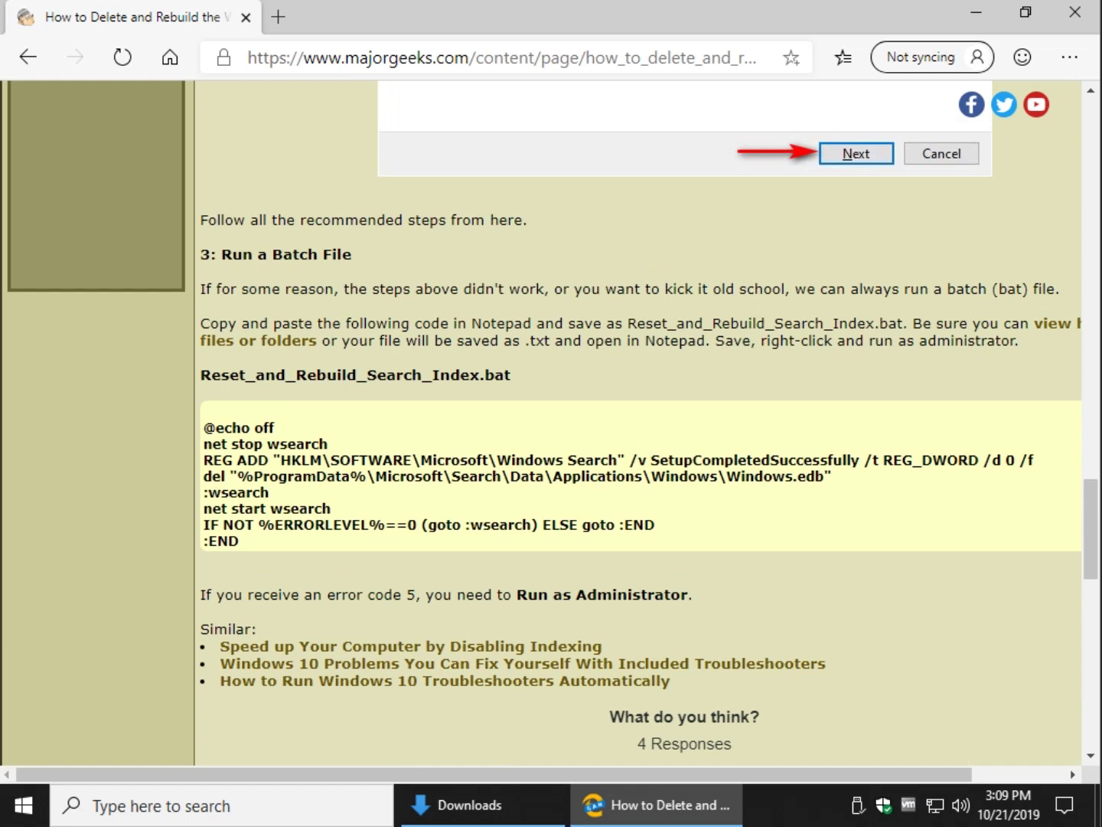
Minimize the browser and launch the desktop's Reset_and_Rebuild_Search_Index.bat again with administrator rights
click(977, 13)
right_click(38, 361)
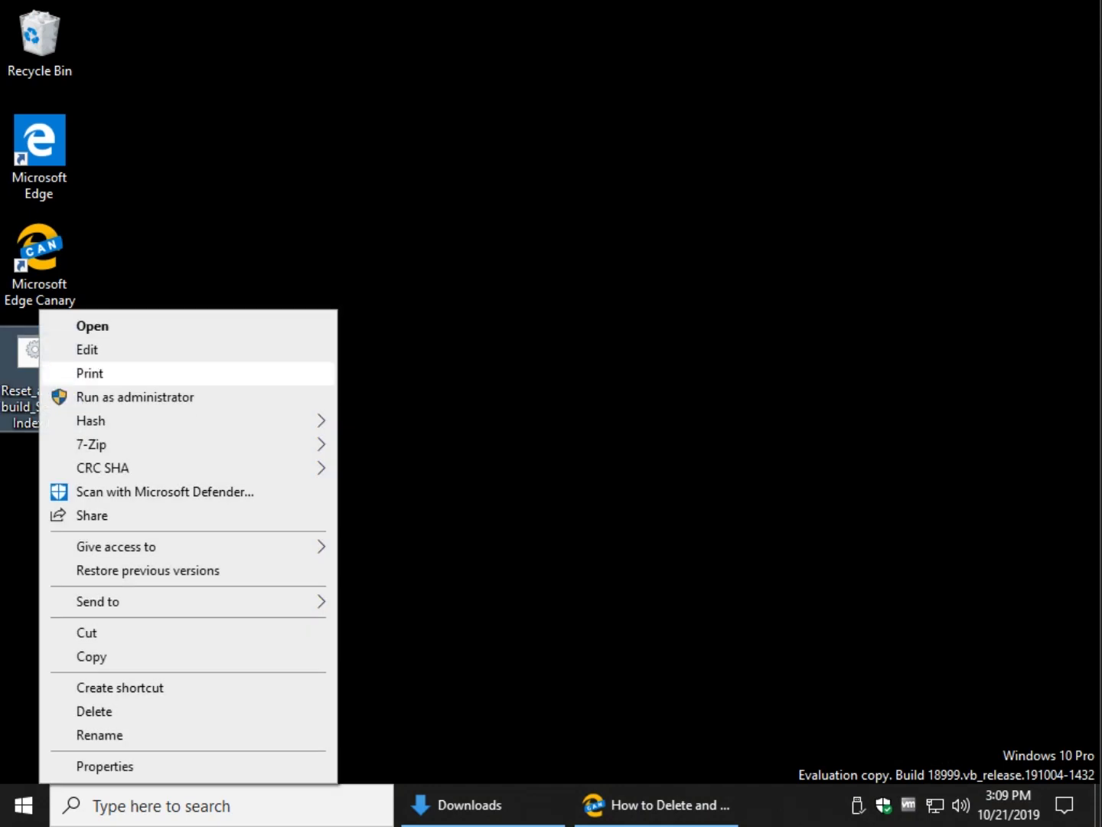
click(135, 396)
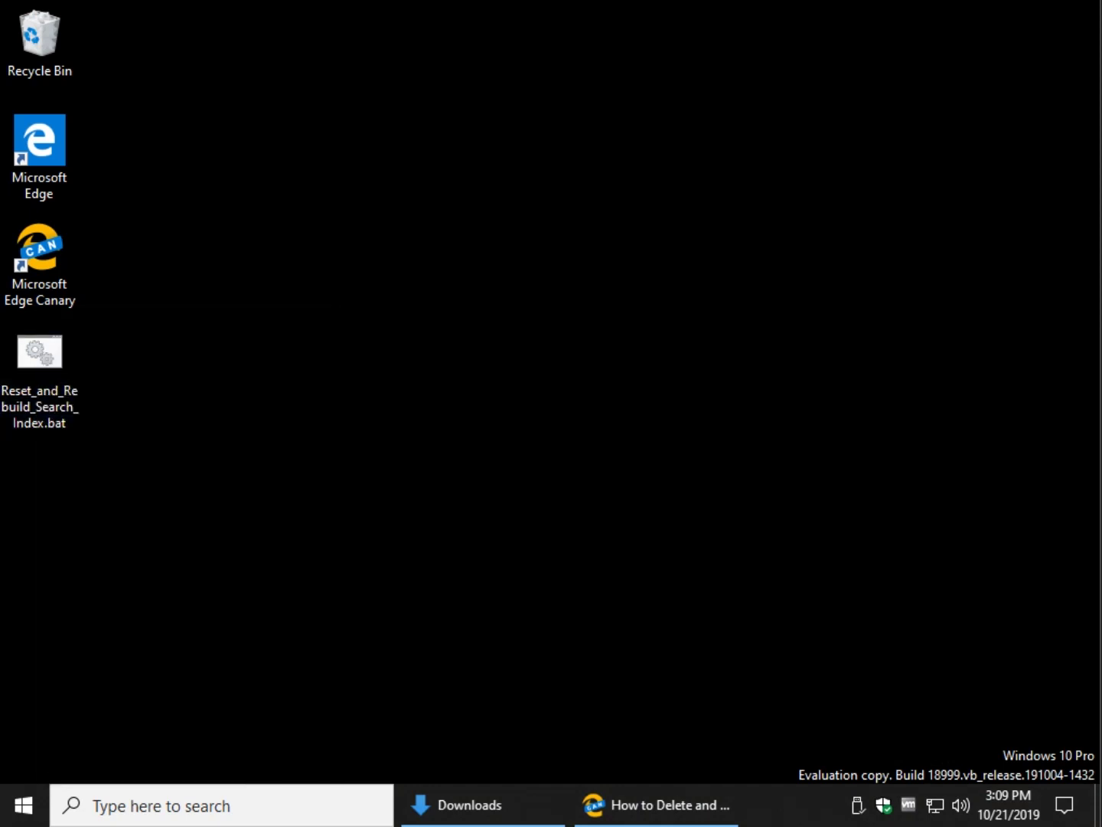